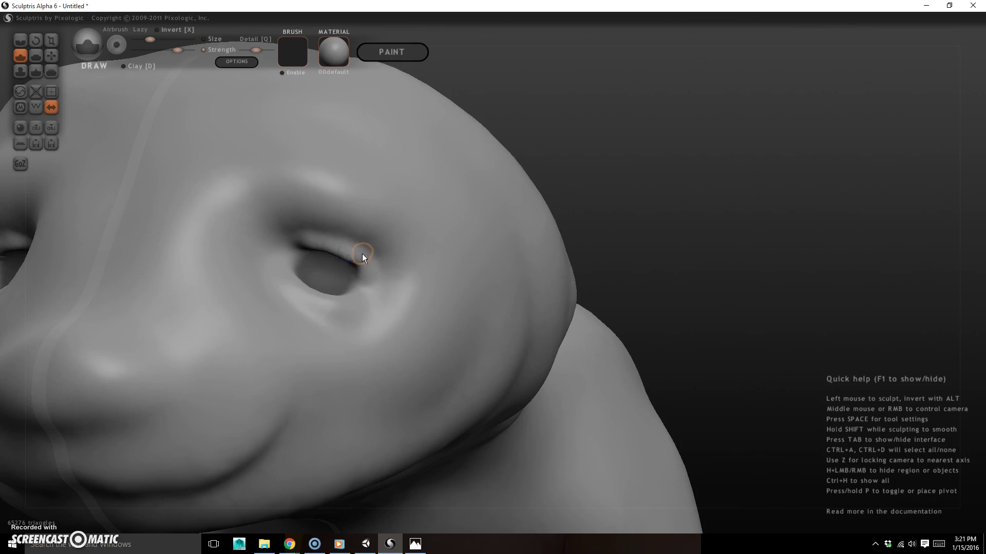
- Try to thicken the upper eyelid with a Draw stroke along its edge
mouse_move(312, 243)
mouse_down()
mouse_move(304, 244)
mouse_move(331, 246)
mouse_up()
click(579, 4)
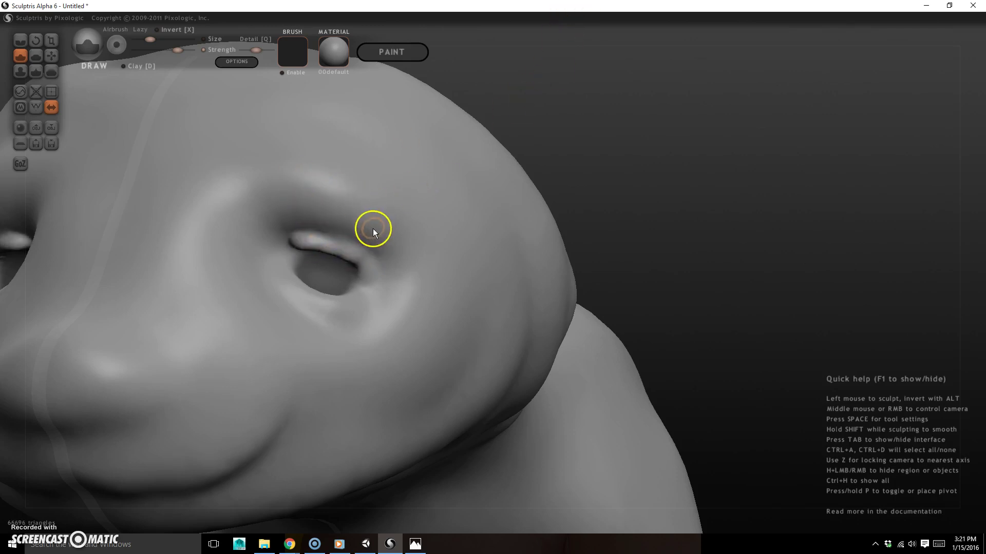
key(ctrl+z)
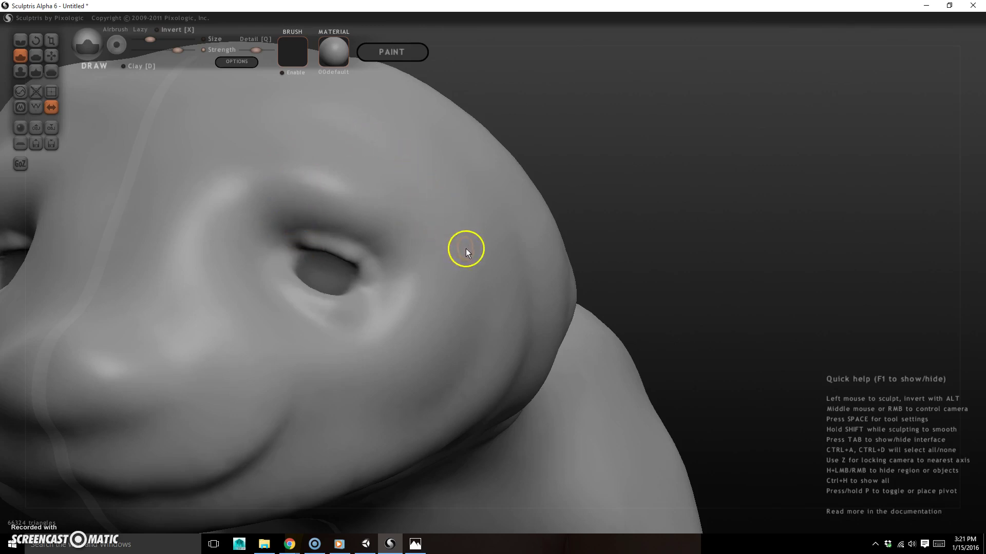
- Lower the Draw brush strength and build up a thin eyelid rim along the lower and outer edge of the eye opening
key(space)
drag(467, 257, 451, 252)
drag(280, 259, 305, 293)
click(281, 261)
mouse_move(610, 218)
mouse_down()
mouse_move(654, 209)
mouse_move(662, 229)
mouse_move(648, 241)
mouse_up()
drag(380, 315, 391, 307)
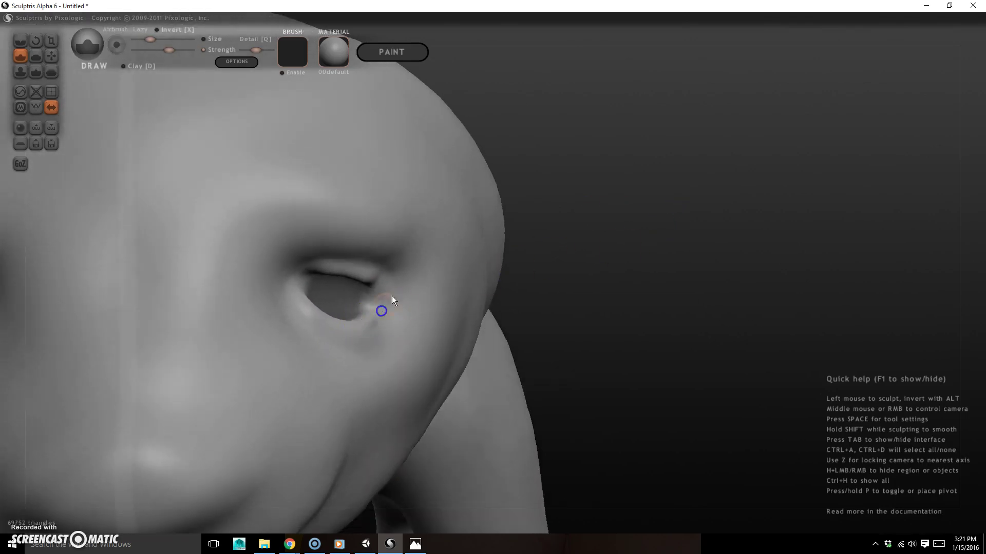
drag(544, 290, 598, 286)
drag(636, 203, 560, 203)
scroll(616, 160, up, 5)
right_drag(641, 290, 396, 287)
right_drag(715, 139, 789, 145)
- Sculpt a pair of symmetrical nostrils into the nose tip and refine the surface just above them with inverted strokes
key(space)
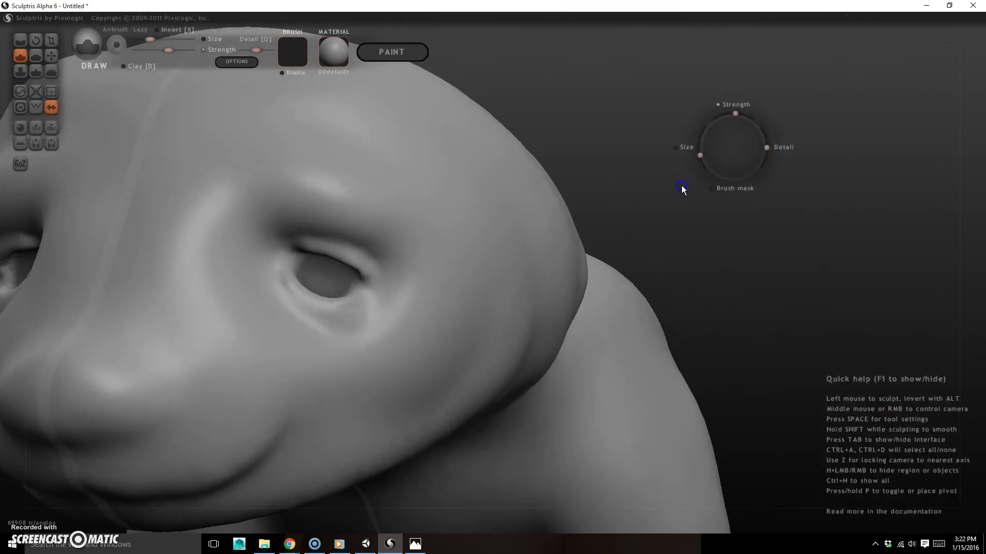
right_drag(685, 199, 508, 137)
right_drag(739, 267, 602, 241)
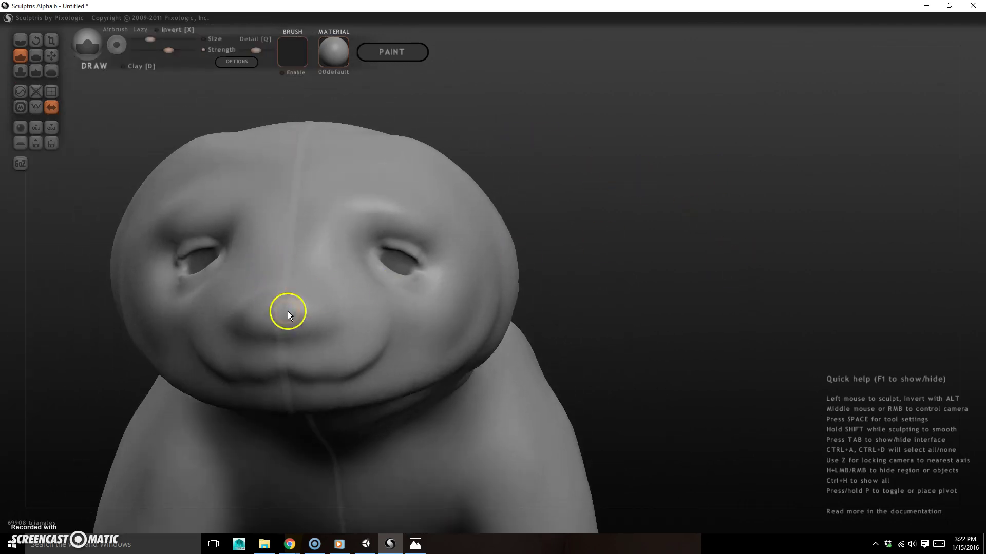
drag(292, 334, 296, 335)
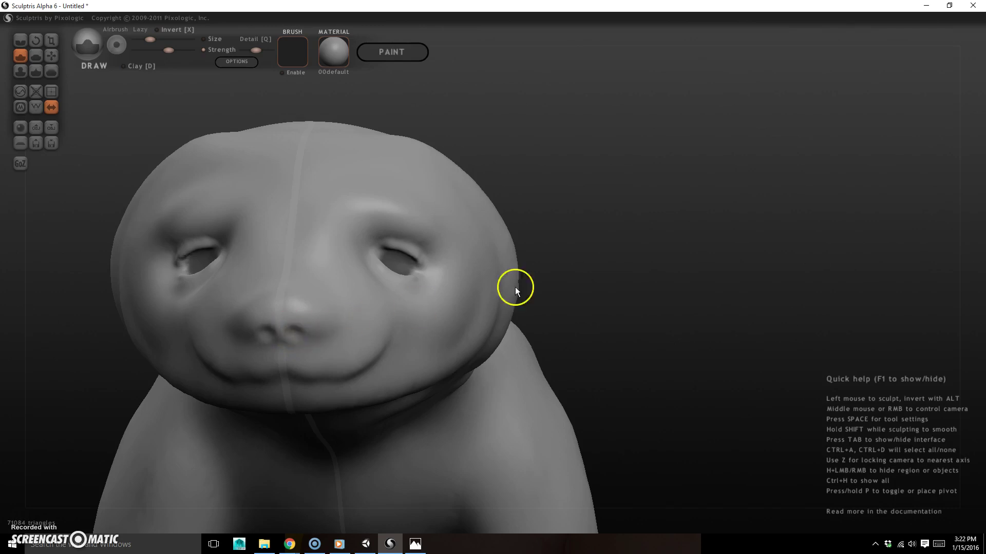
right_drag(642, 280, 594, 266)
alt+click(276, 309)
alt+drag(300, 294, 297, 291)
mouse_move(682, 264)
right_down()
mouse_move(654, 269)
mouse_move(668, 268)
right_up()
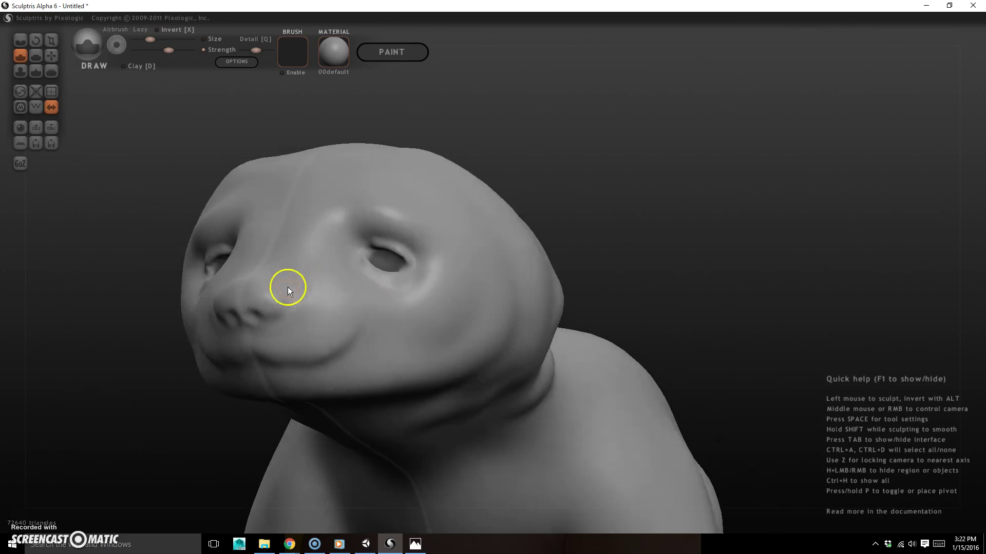
- Mask the eyeball surface inside the eye openings and invert the mask so the rest of the head is protected
right_drag(636, 194, 814, 294)
right_drag(690, 226, 731, 226)
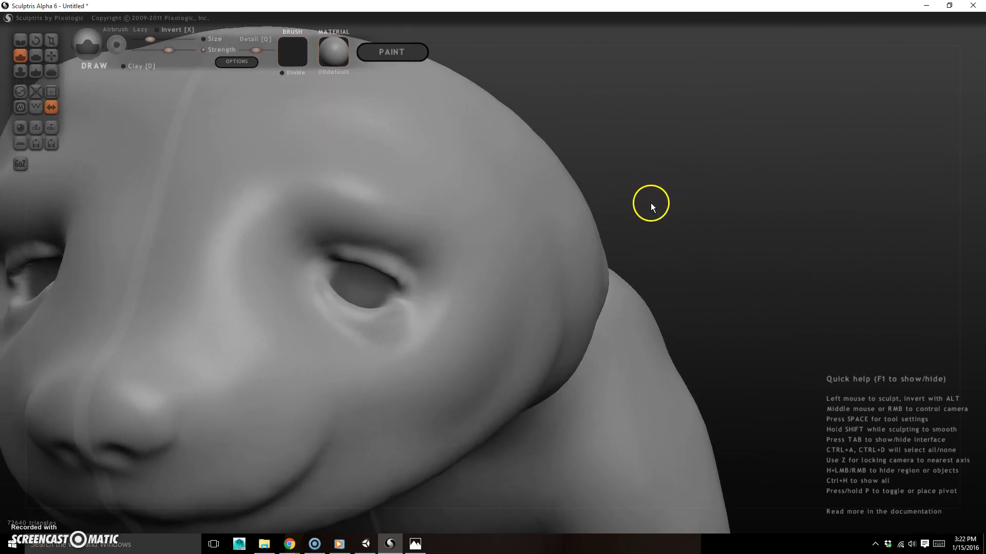
key(ctrl+i)
mouse_move(668, 208)
right_down()
mouse_move(607, 198)
mouse_move(672, 198)
right_up()
ctrl+drag(641, 121, 708, 251)
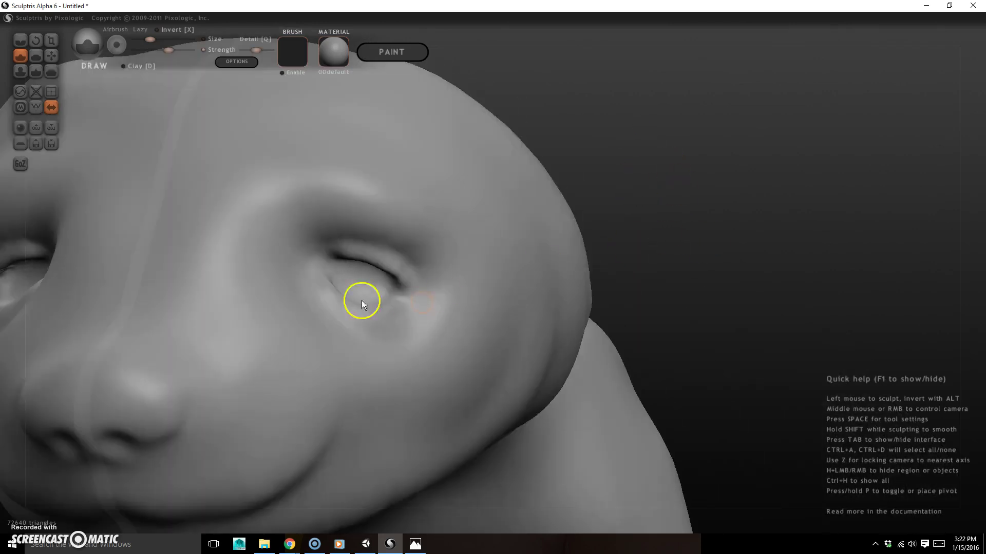
key(m)
mouse_move(354, 272)
mouse_down()
mouse_move(374, 288)
mouse_move(356, 279)
mouse_move(376, 278)
mouse_move(359, 297)
mouse_move(383, 282)
mouse_move(361, 295)
mouse_up()
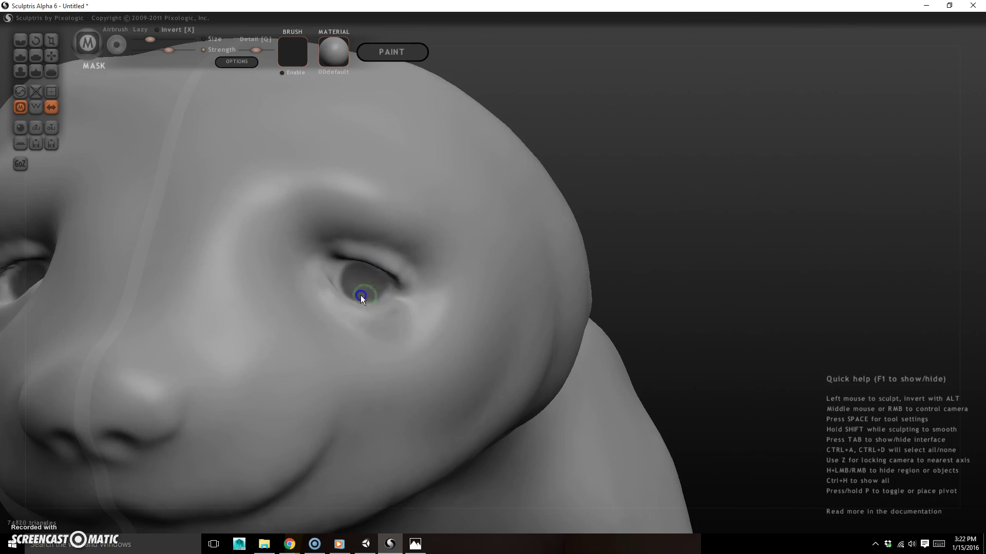
key(d)
mouse_move(577, 173)
mouse_down()
mouse_move(704, 189)
mouse_move(693, 202)
mouse_move(598, 197)
mouse_move(675, 209)
mouse_move(648, 214)
mouse_move(682, 223)
mouse_move(671, 205)
mouse_move(653, 220)
mouse_move(667, 213)
mouse_move(667, 231)
mouse_move(542, 227)
mouse_up()
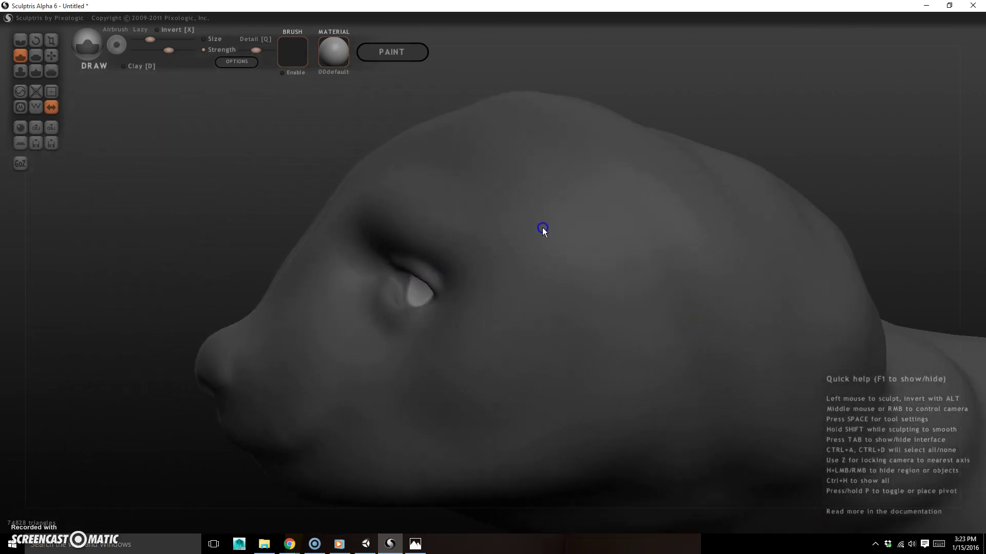
- Pull the unmasked eyeballs slightly forward in their sockets using a larger Grab brush
click(50, 56)
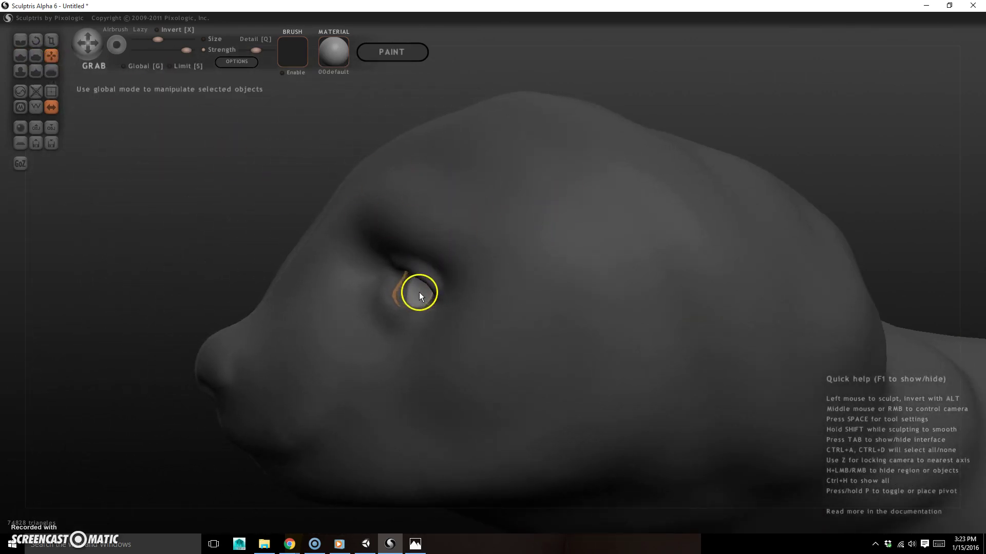
scroll(422, 294, up, 3)
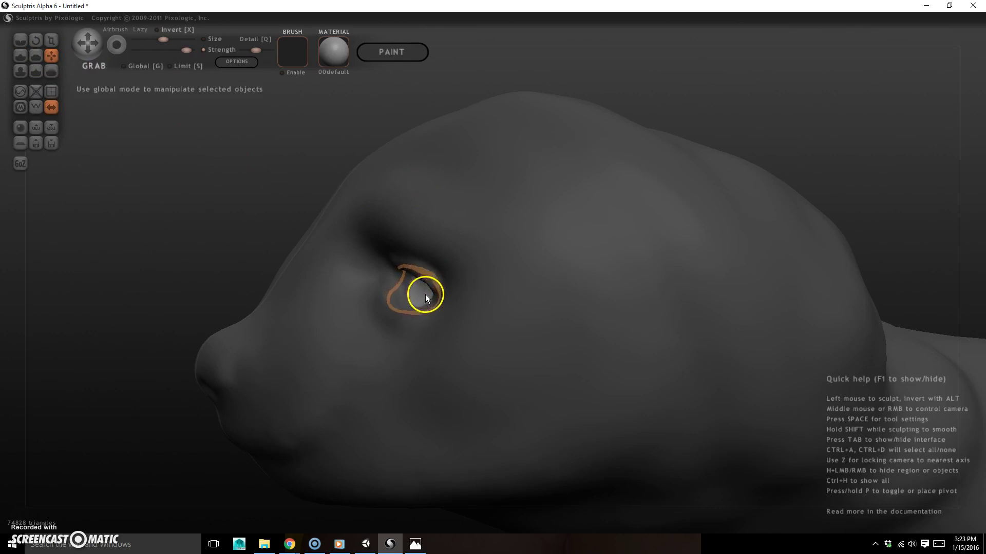
drag(419, 291, 411, 292)
middle_drag(328, 352, 385, 277)
mouse_move(574, 275)
middle_down()
mouse_move(630, 242)
mouse_move(629, 321)
mouse_move(658, 234)
middle_up()
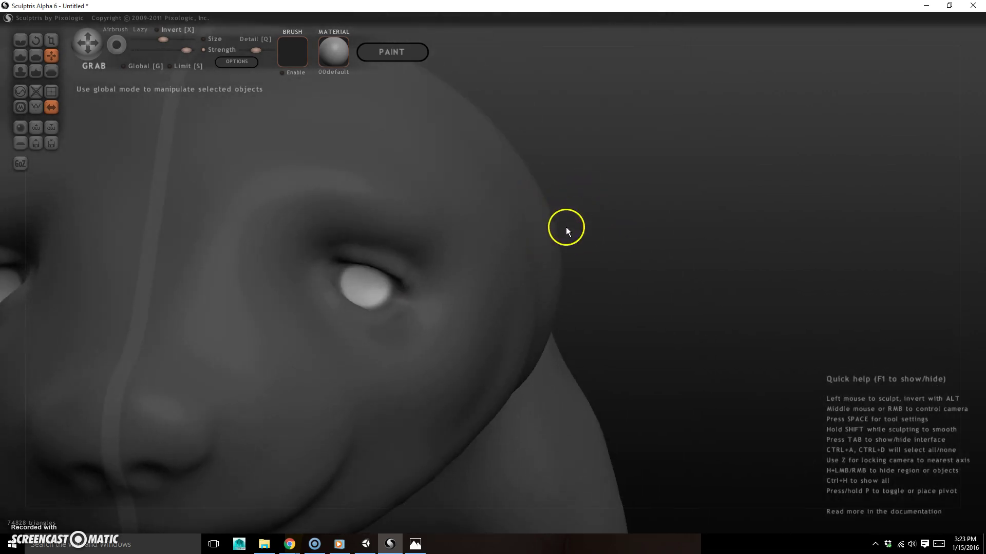
- Build up the unmasked eyeballs with Draw strokes across their centre and edges so they bulge into rounded shapes
key(4)
mouse_move(367, 285)
mouse_down()
mouse_move(359, 292)
mouse_move(369, 282)
mouse_up()
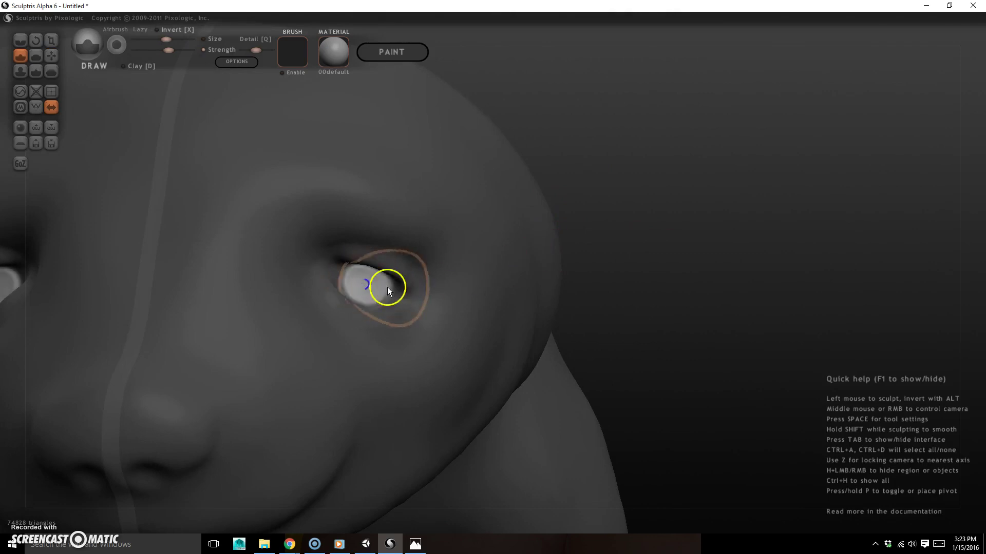
mouse_move(609, 251)
middle_down()
mouse_move(480, 244)
mouse_move(574, 254)
middle_up()
drag(362, 286, 370, 286)
mouse_move(683, 242)
mouse_down()
mouse_move(585, 227)
mouse_move(586, 204)
mouse_up()
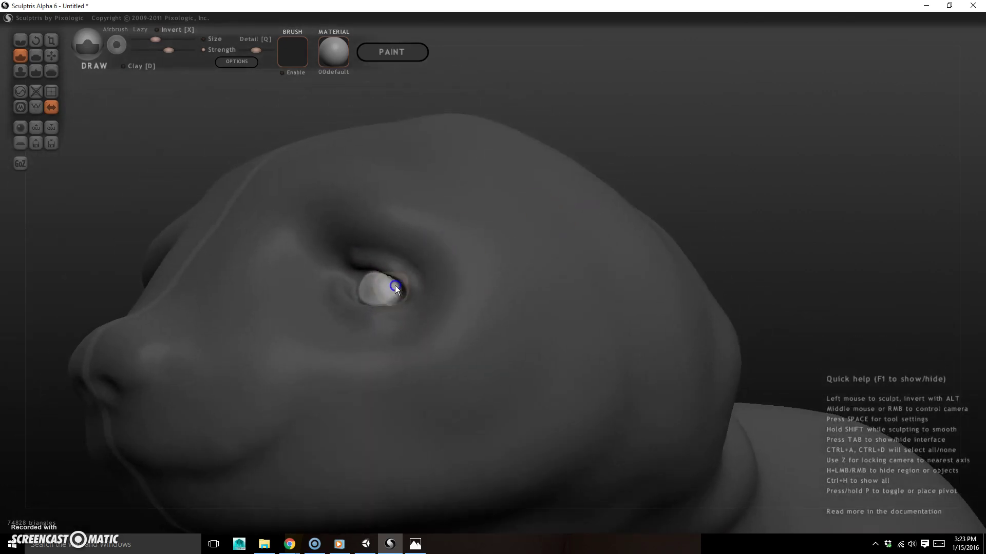
drag(645, 183, 685, 208)
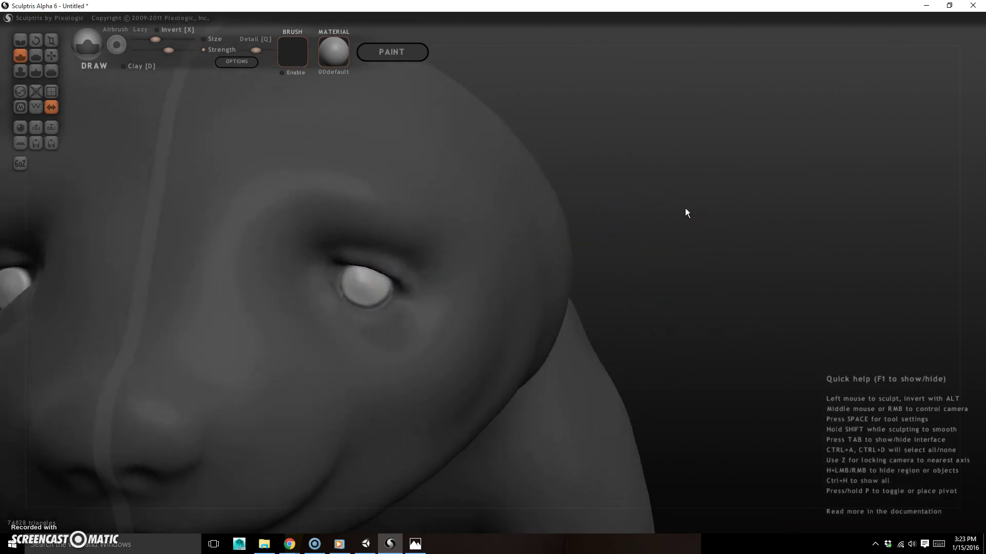
drag(356, 277, 415, 289)
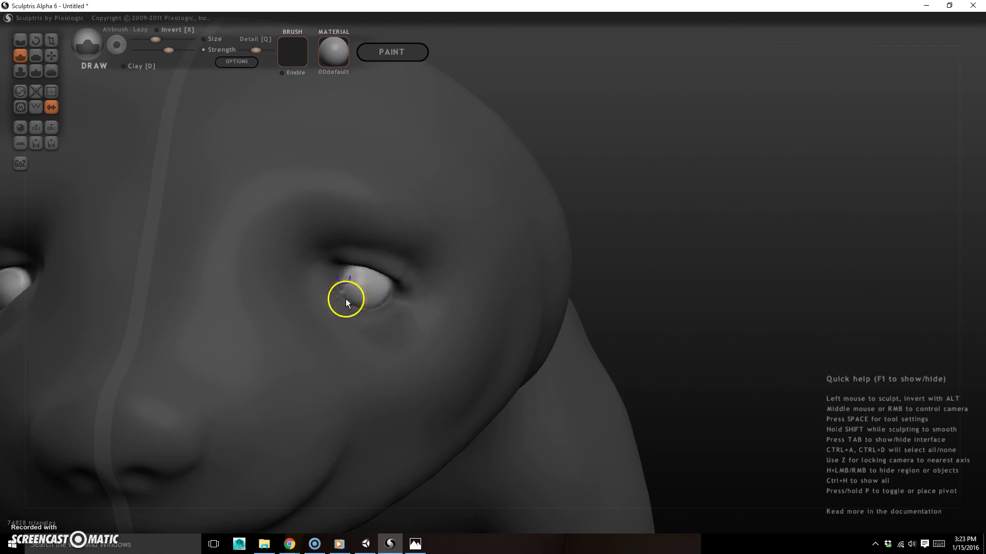
drag(387, 298, 394, 288)
mouse_move(646, 291)
mouse_down()
mouse_move(564, 247)
mouse_move(586, 253)
mouse_up()
drag(368, 285, 361, 287)
drag(644, 204, 676, 225)
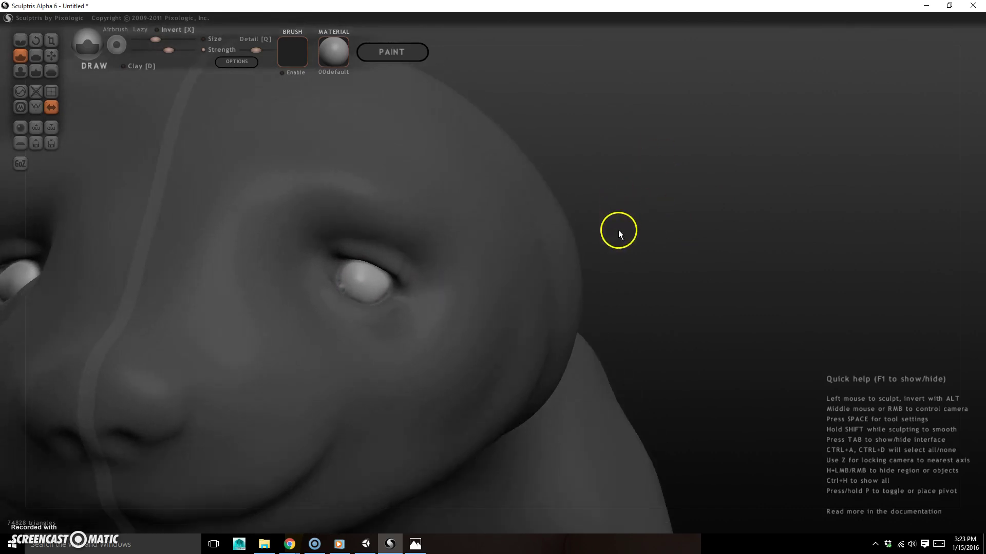
- Clear the mask from the head
click(641, 203)
mouse_move(709, 287)
mouse_down()
mouse_move(633, 281)
mouse_move(721, 288)
mouse_move(688, 279)
mouse_move(685, 290)
mouse_move(541, 229)
mouse_move(653, 258)
mouse_move(605, 267)
mouse_move(626, 267)
mouse_move(618, 264)
mouse_up()
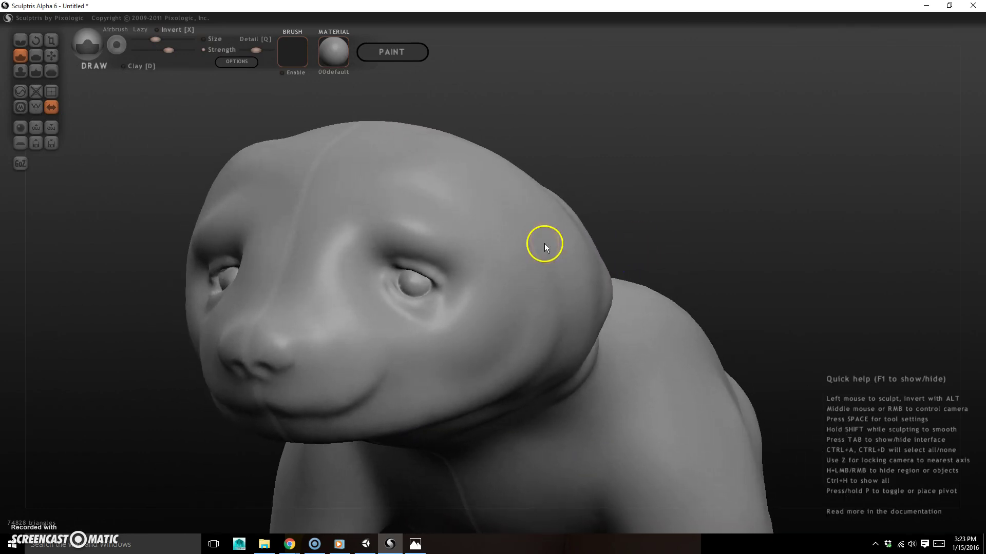
drag(660, 189, 697, 184)
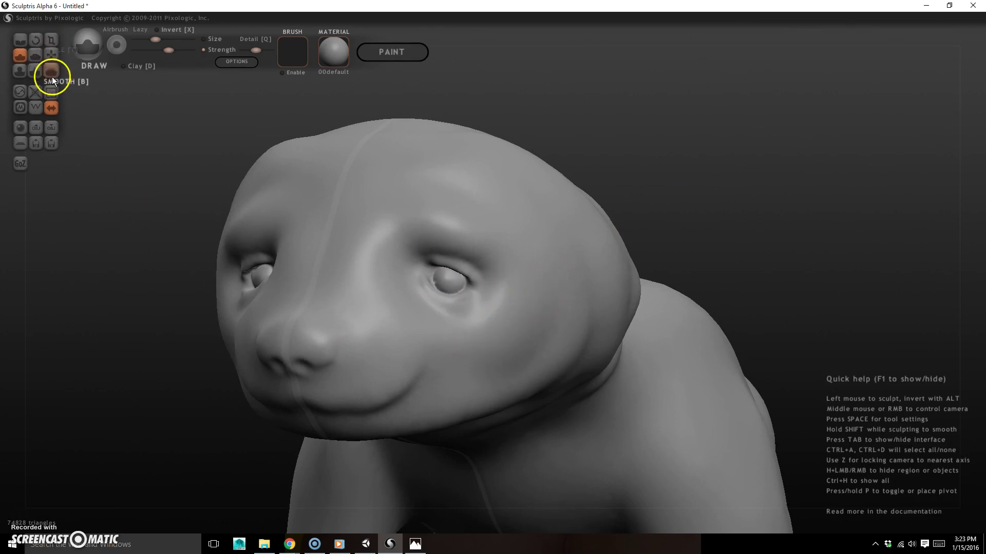
click(37, 55)
mouse_move(206, 95)
mouse_down()
mouse_move(739, 240)
mouse_move(711, 198)
mouse_move(671, 258)
mouse_move(594, 226)
mouse_move(625, 185)
mouse_move(534, 246)
mouse_move(847, 37)
mouse_move(842, 104)
mouse_move(763, 159)
mouse_move(690, 132)
mouse_up()
mouse_move(689, 131)
right_down()
mouse_move(688, 179)
mouse_move(697, 128)
right_up()
key(ctrl+z)
right_drag(673, 223, 559, 365)
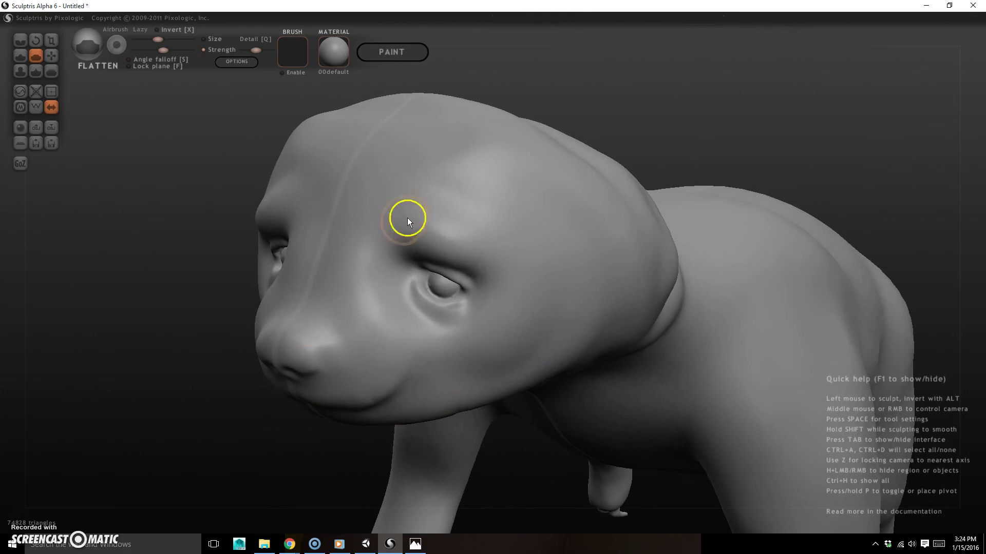
- Show the wireframe and try a Crease stroke down the side of the head behind the eye
click(20, 39)
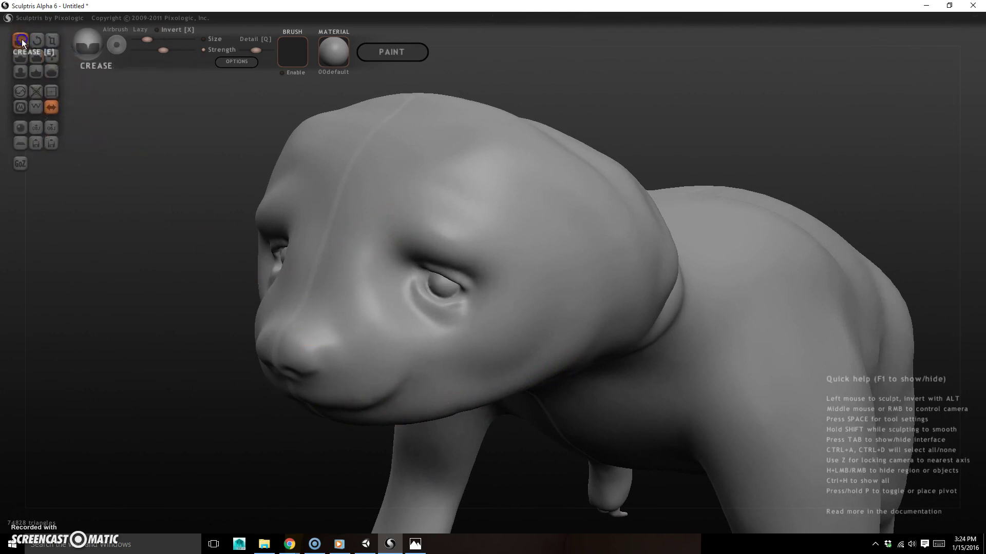
right_drag(223, 401, 729, 172)
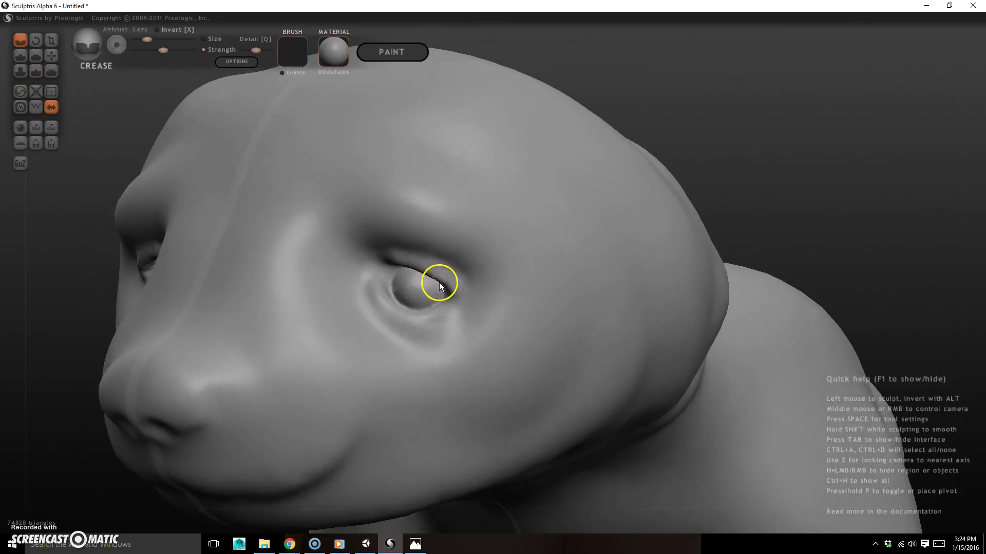
key(w)
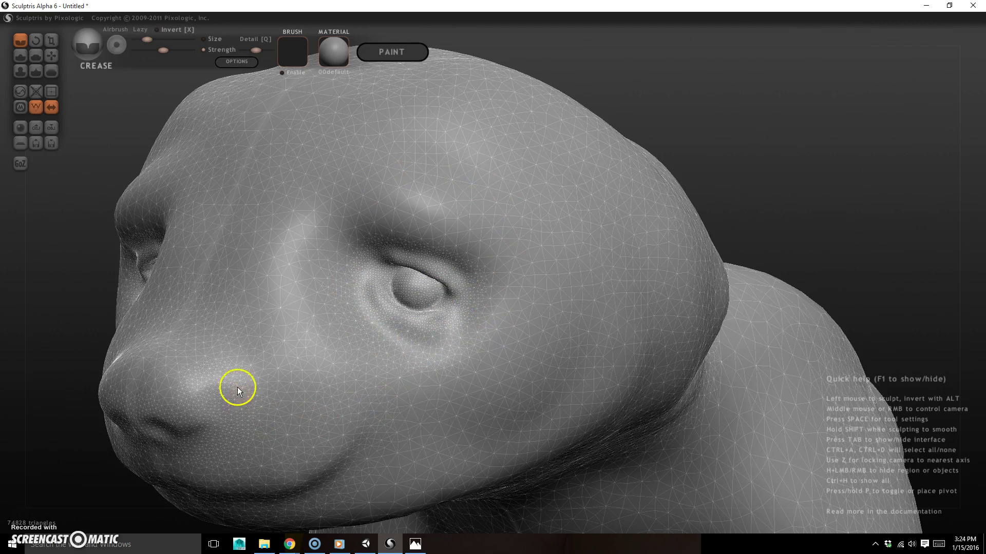
mouse_move(546, 239)
mouse_down()
mouse_move(553, 260)
mouse_move(521, 352)
mouse_up()
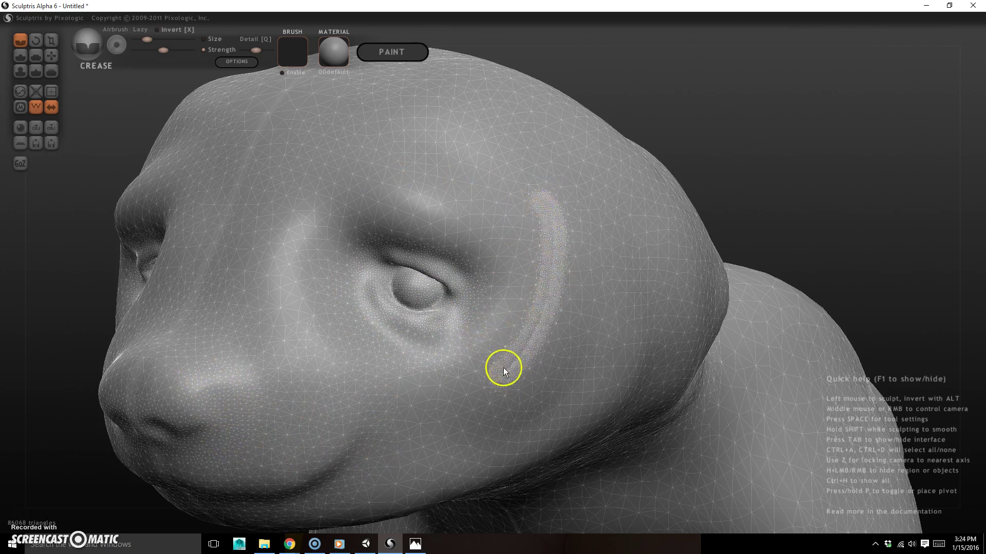
key(ctrl+z)
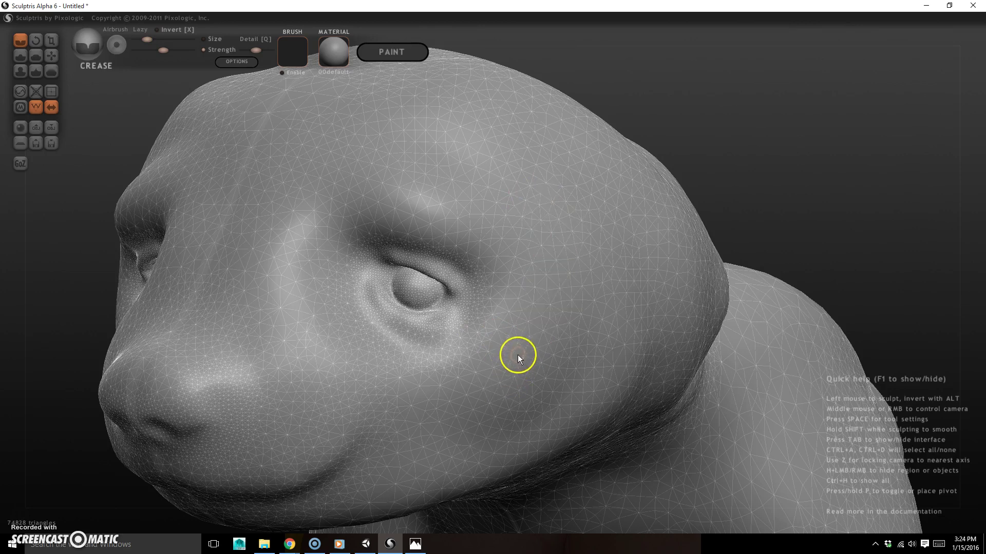
- Try a Draw stroke down the side of the head behind the eye to compare its effect on the mesh
click(20, 55)
mouse_move(559, 181)
mouse_down()
mouse_move(521, 384)
mouse_move(503, 404)
mouse_up()
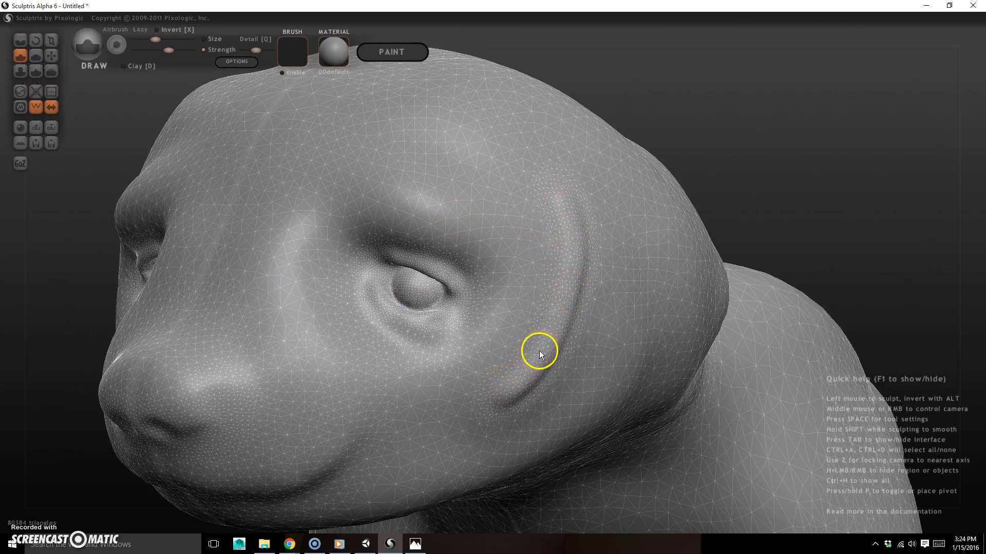
key(ctrl+z)
- Try the Crease stroke behind the eye again, undo it and hide the wireframe
key(c)
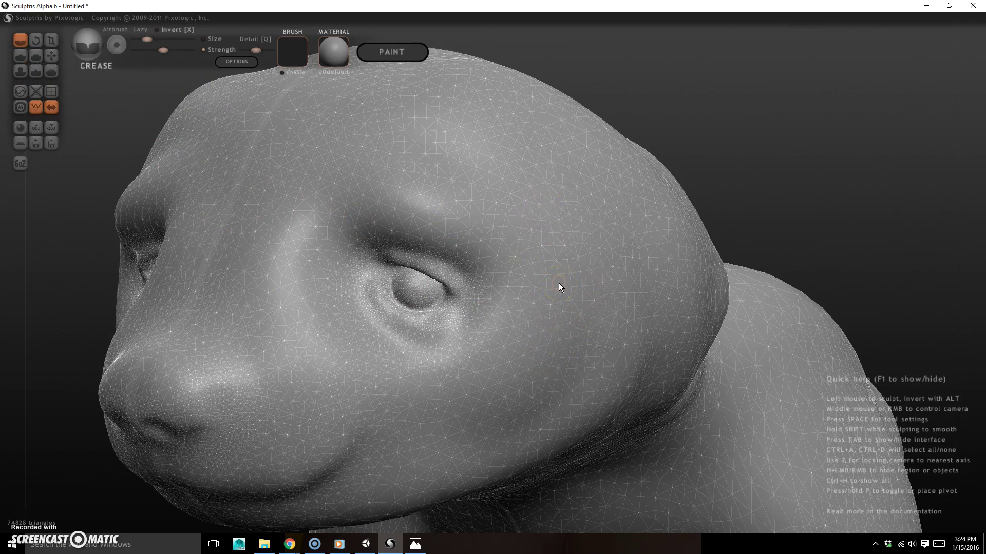
drag(556, 270, 501, 376)
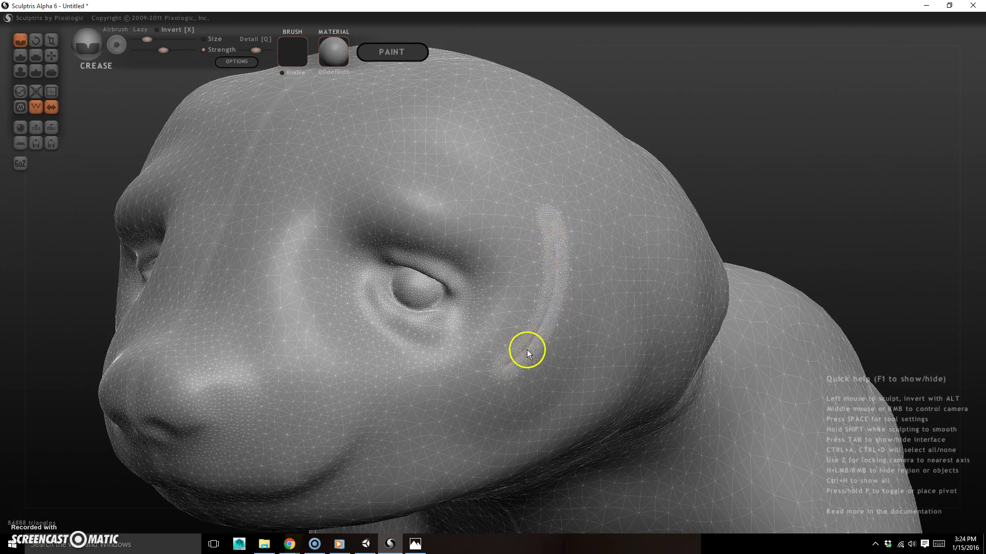
key(w)
key(ctrl+z)
mouse_move(694, 128)
right_down()
mouse_move(704, 117)
mouse_move(689, 137)
mouse_move(726, 124)
right_up()
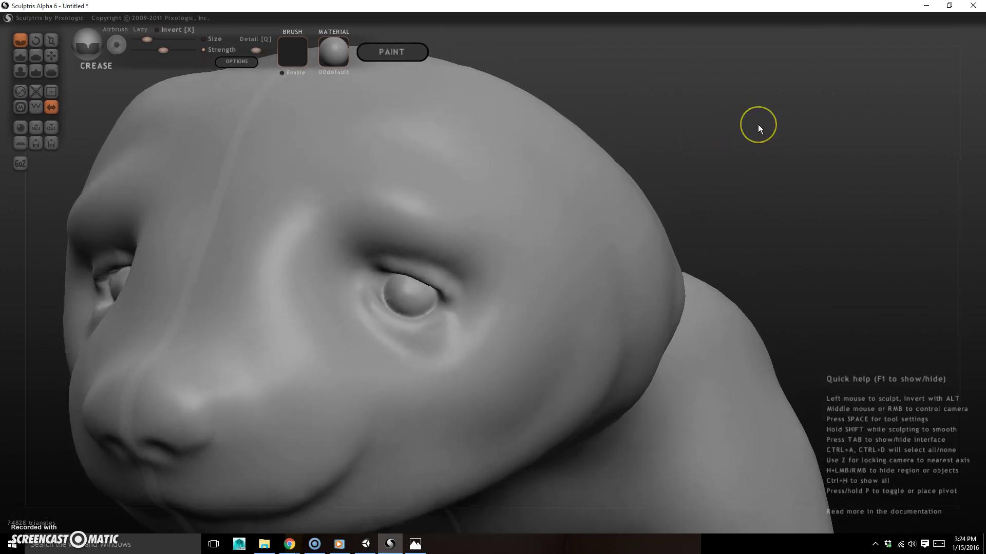
- Start saving the sculpture and browse on drive H: to the VCP219_3Dmodeling demoFiles folder named coneAnimal
key(ctrl+s)
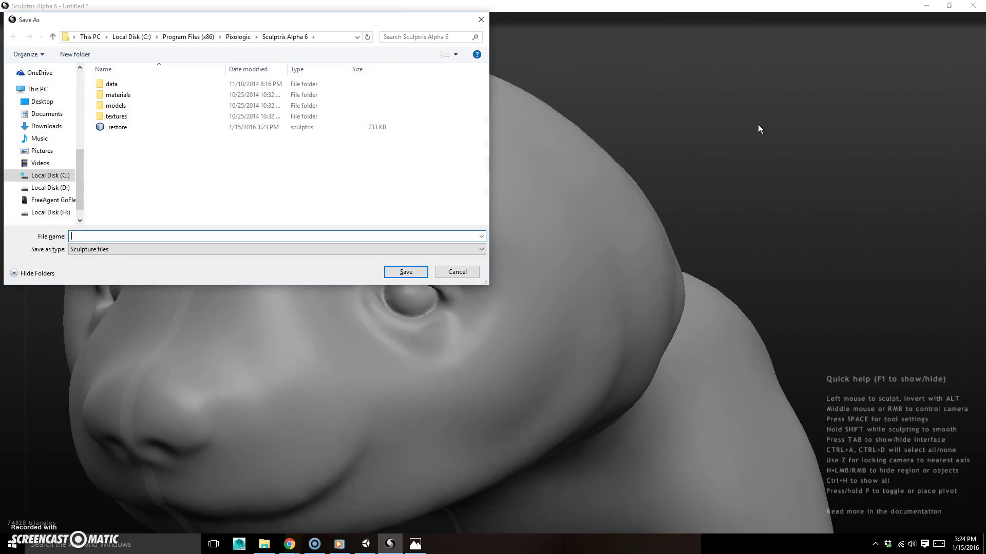
click(55, 213)
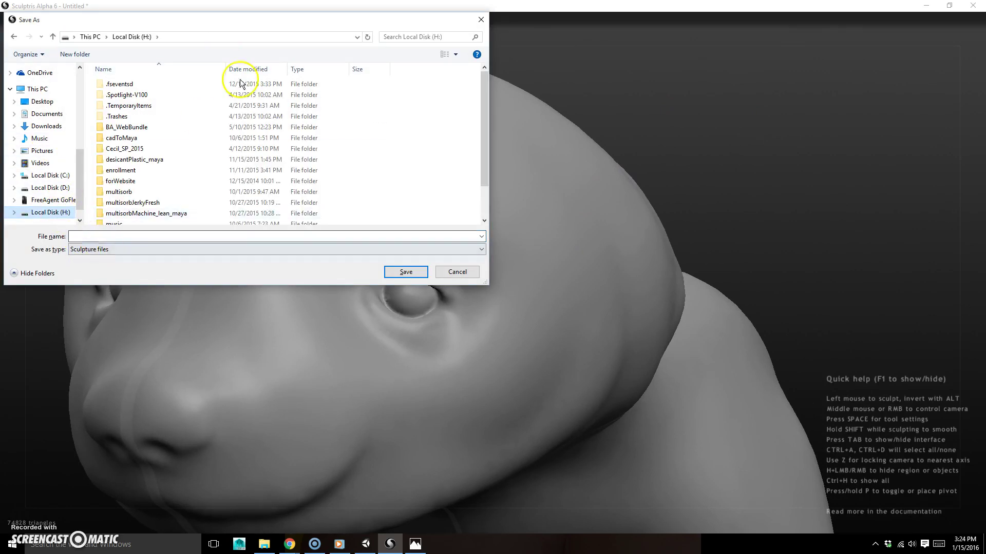
drag(348, 17, 639, 51)
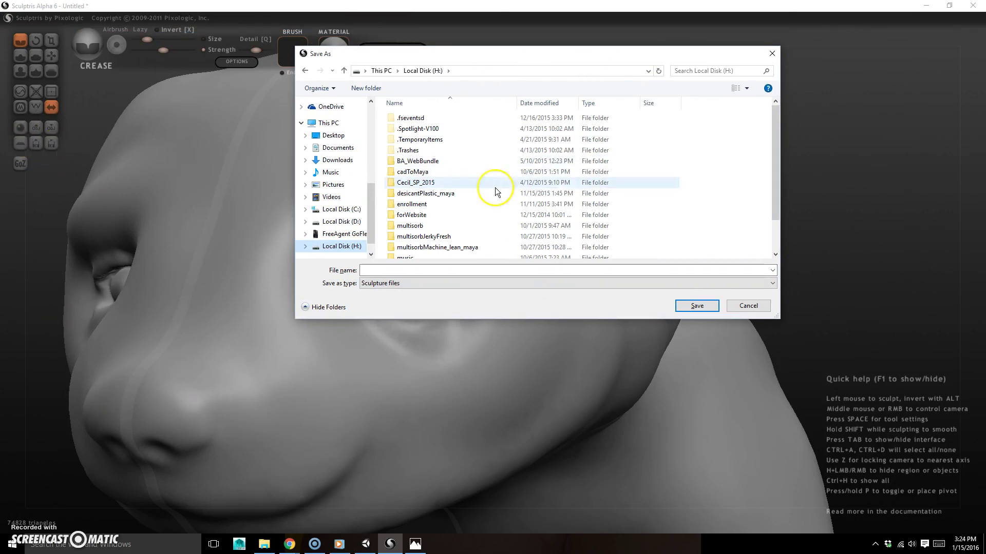
double_click(418, 183)
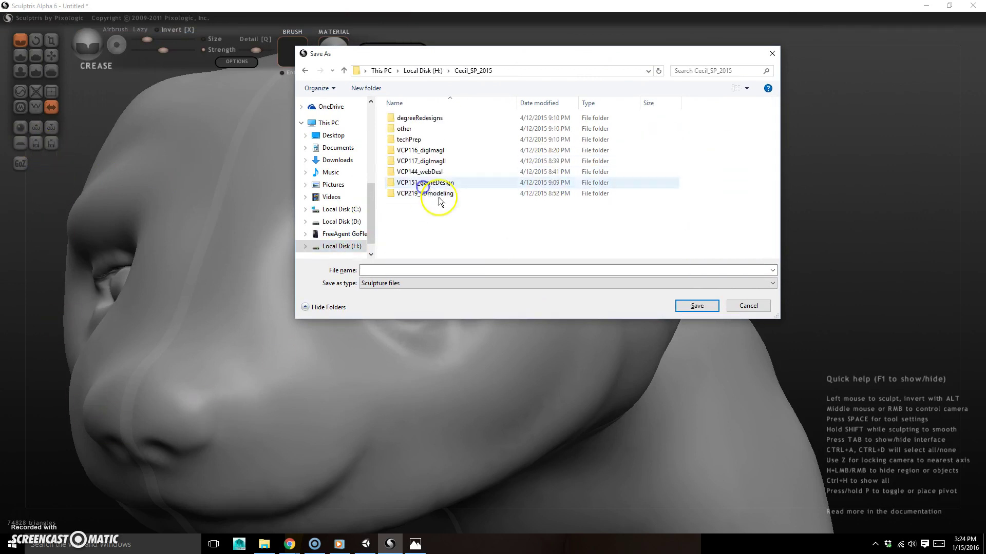
double_click(436, 193)
click(434, 119)
double_click(434, 119)
double_click(411, 118)
double_click(452, 117)
double_click(434, 128)
- Name the sculpture file coneSloth_v01 and save it
click(398, 271)
text(coneS)
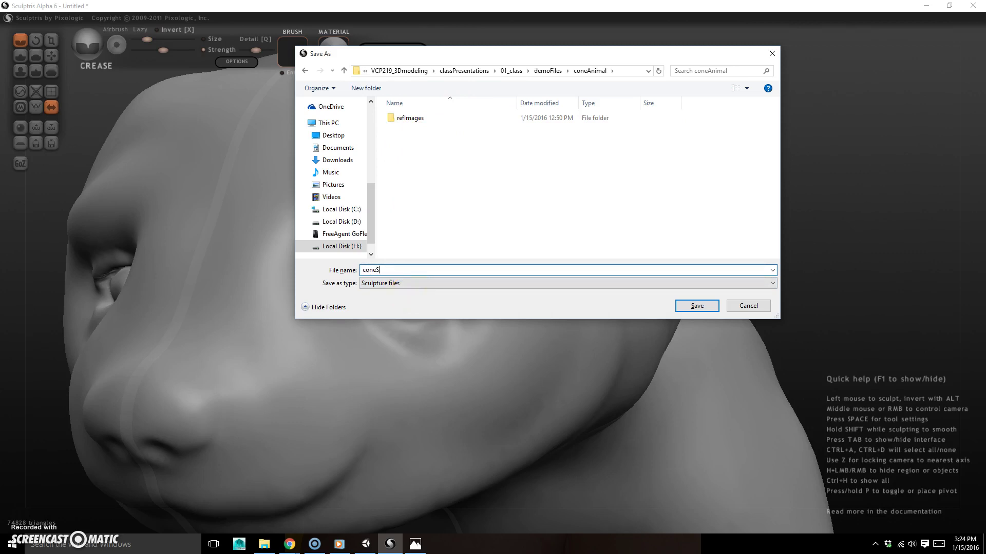
text(loth_v01)
key(Return)
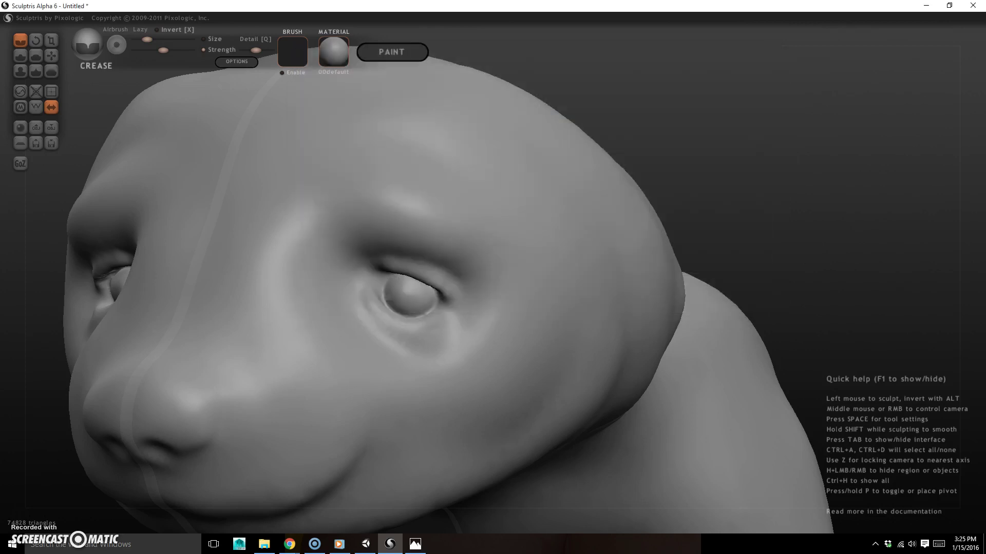
- Deepen the inner corner of the eye between the lids with small Crease strokes
right_drag(697, 162, 712, 164)
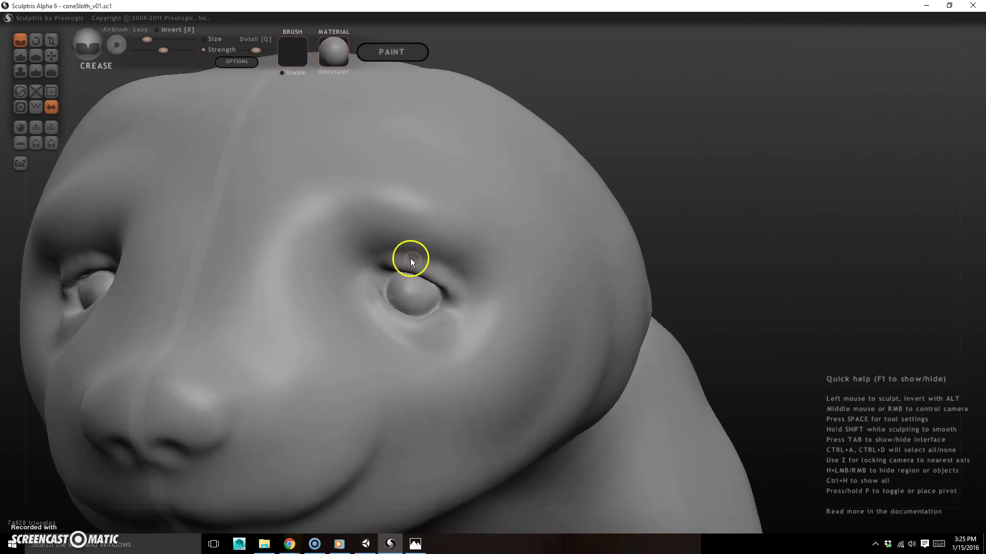
right_drag(657, 166, 667, 187)
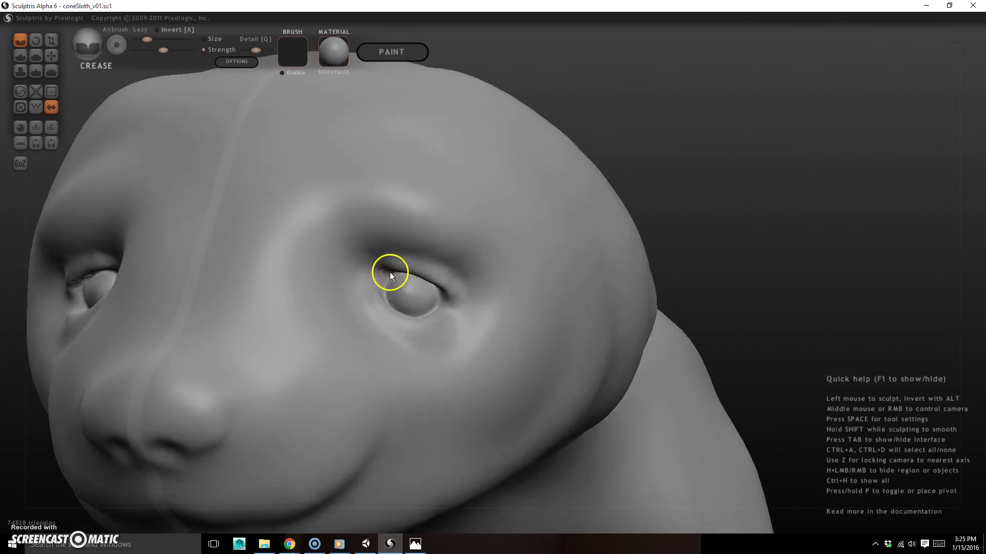
key(space)
mouse_move(387, 273)
mouse_down()
mouse_move(380, 288)
mouse_move(375, 275)
mouse_move(381, 286)
mouse_up()
mouse_move(662, 214)
mouse_down()
mouse_move(750, 222)
mouse_move(647, 209)
mouse_move(699, 226)
mouse_up()
drag(381, 291, 384, 285)
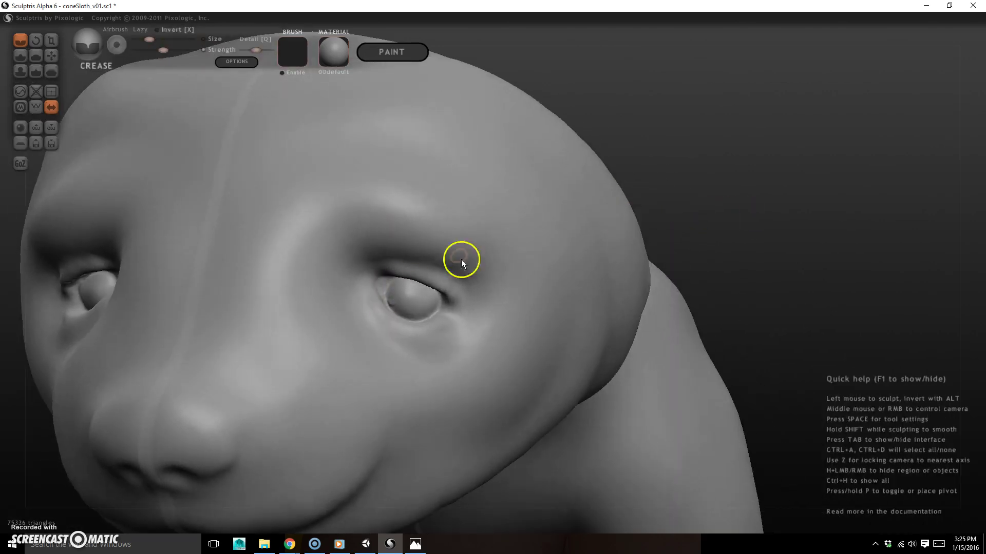
- Sharpen the outer corner of the eye with a short Crease stroke
drag(734, 236, 739, 237)
drag(450, 301, 447, 306)
drag(685, 227, 673, 220)
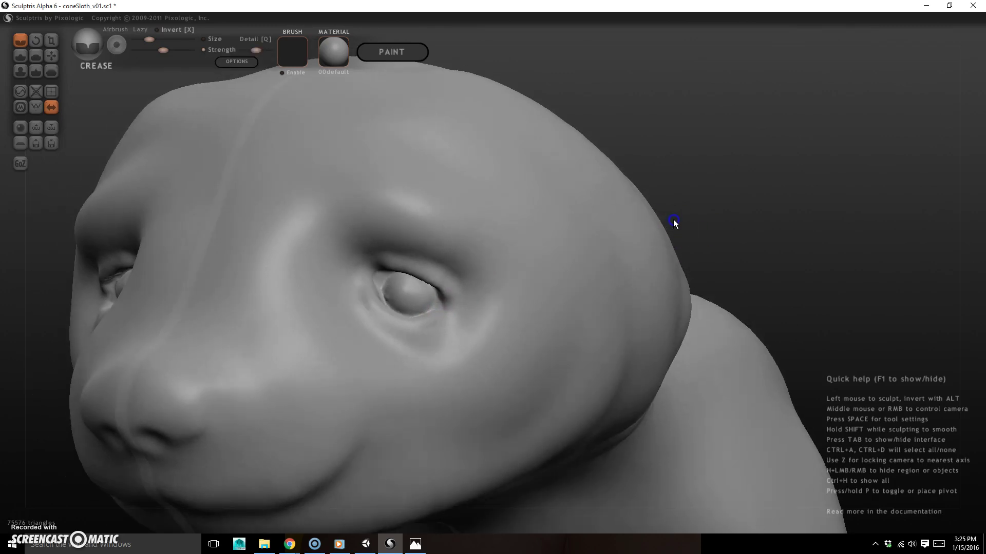
- Carve the upper eyelid fold with Crease strokes arching over the eye from the inner to the outer corner
mouse_move(380, 254)
mouse_down()
mouse_move(440, 265)
mouse_move(461, 303)
mouse_up()
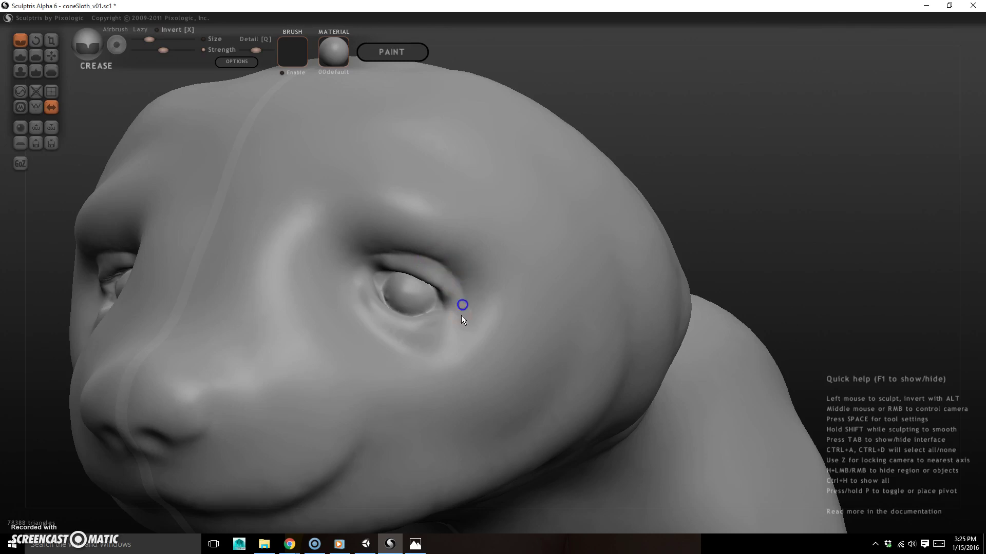
drag(727, 189, 771, 212)
drag(378, 272, 402, 260)
drag(715, 288, 634, 282)
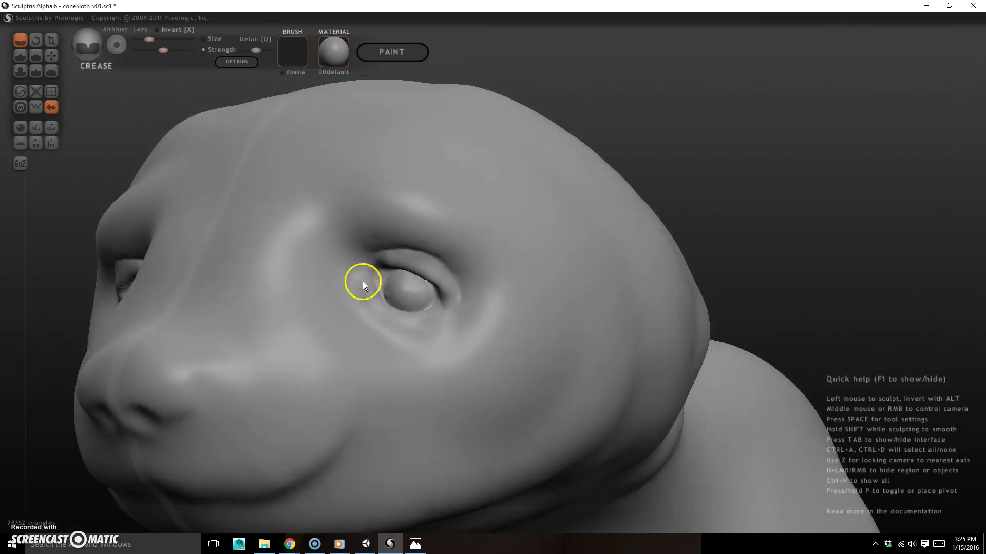
- Crease the lower eyelid fold beside the inner corner and add wrinkles below the outer corner of the eye
mouse_move(375, 335)
mouse_down()
mouse_move(356, 300)
mouse_move(363, 311)
mouse_up()
mouse_move(686, 143)
mouse_down()
mouse_move(737, 152)
mouse_move(716, 154)
mouse_up()
mouse_move(366, 273)
mouse_down()
mouse_move(378, 324)
mouse_move(349, 295)
mouse_move(357, 314)
mouse_up()
drag(732, 219, 665, 217)
mouse_move(442, 319)
mouse_down()
mouse_move(464, 334)
mouse_move(467, 307)
mouse_up()
- Define the edges of the nostrils with short Crease strokes
mouse_move(718, 175)
mouse_down()
mouse_move(756, 162)
mouse_move(729, 155)
mouse_up()
drag(753, 231, 823, 171)
drag(302, 320, 301, 332)
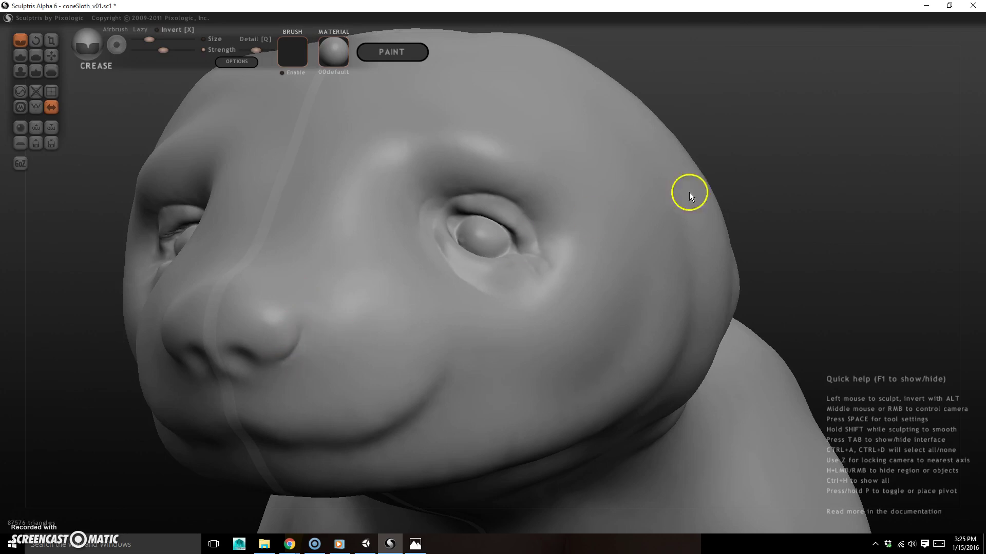
drag(689, 191, 709, 159)
mouse_move(270, 337)
mouse_down()
mouse_move(246, 346)
mouse_move(245, 331)
mouse_up()
mouse_move(97, 426)
mouse_down()
mouse_move(89, 433)
mouse_move(110, 430)
mouse_up()
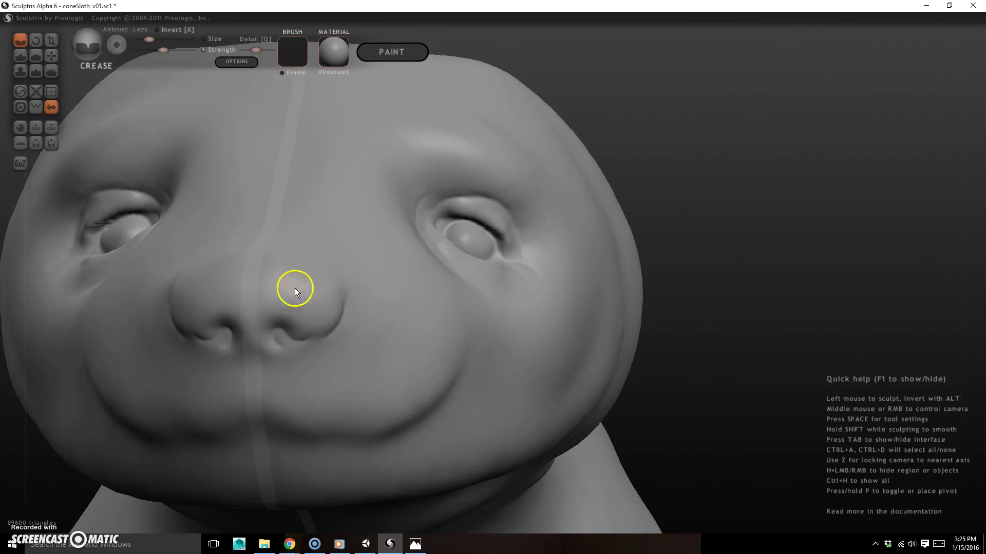
- Reshape the nostril openings and their lower rims with short Draw strokes
key(d)
drag(280, 338, 290, 321)
mouse_move(680, 269)
mouse_down()
mouse_move(763, 317)
mouse_move(706, 304)
mouse_up()
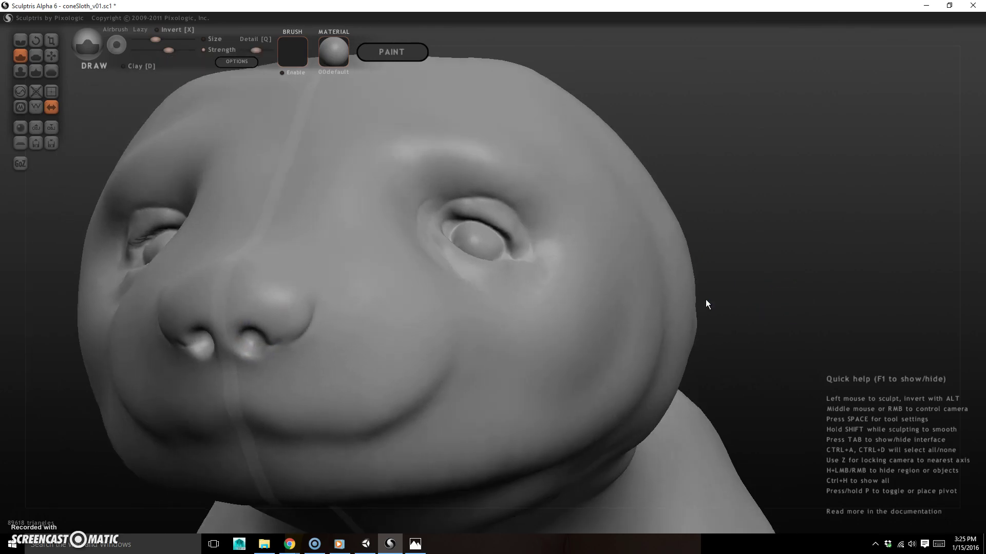
drag(244, 352, 245, 364)
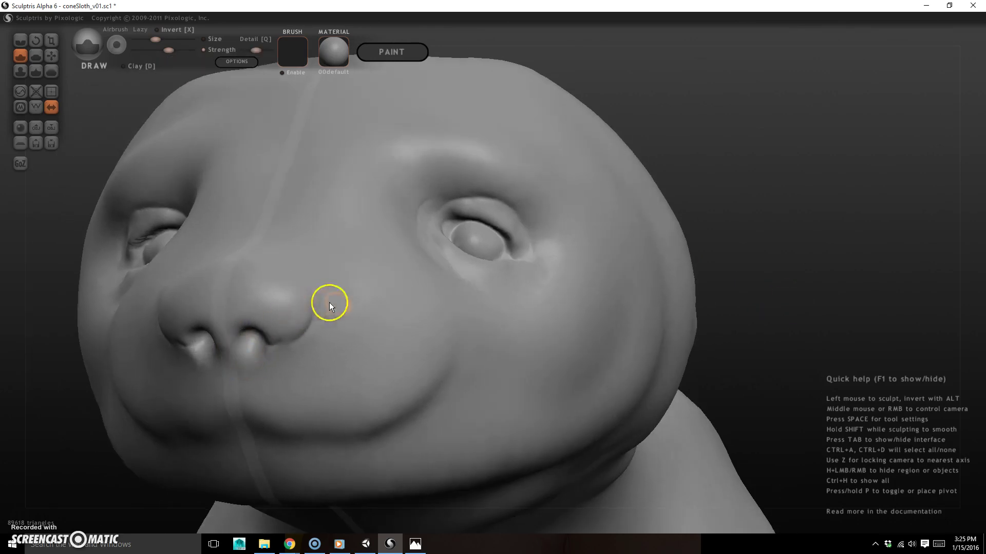
- Crease around the side of the nose to separate the nostril wing from the muzzle
key(c)
drag(220, 358, 319, 316)
right_drag(713, 159, 689, 185)
scroll(292, 313, up, 4)
mouse_move(283, 296)
mouse_down()
mouse_move(294, 346)
mouse_move(284, 353)
mouse_up()
right_drag(286, 356, 136, 465)
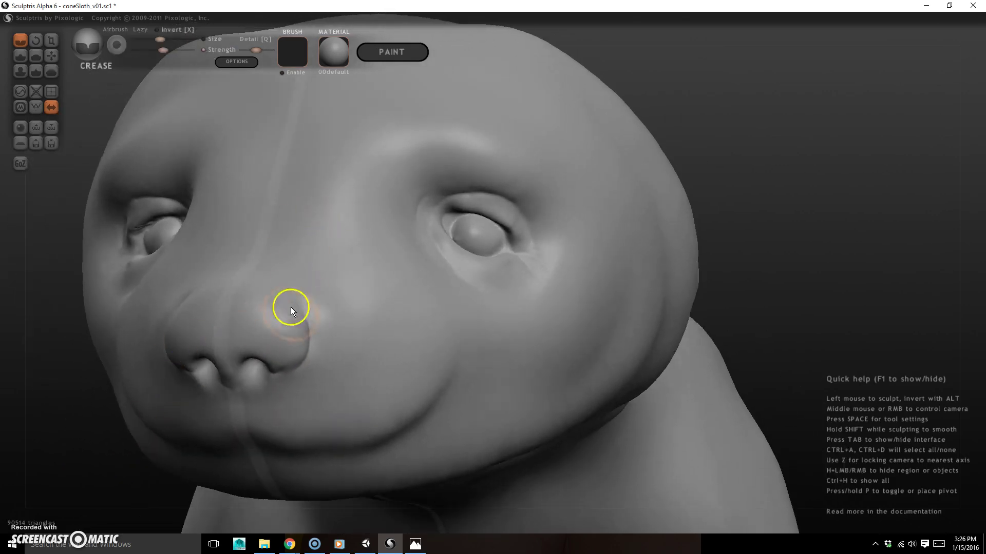
- Narrow the nose by pulling its sides inward with the Grab tool
key(6)
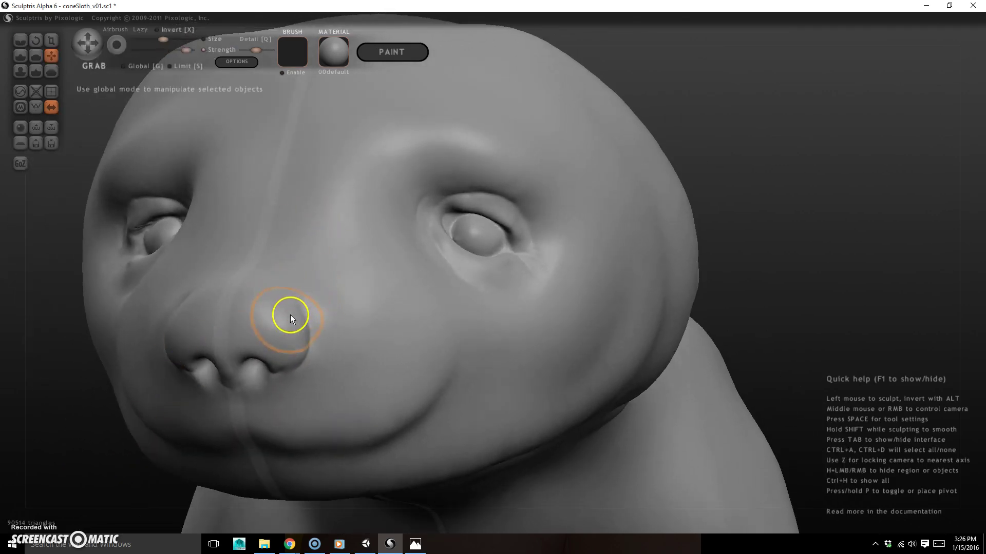
right_drag(85, 427, 118, 414)
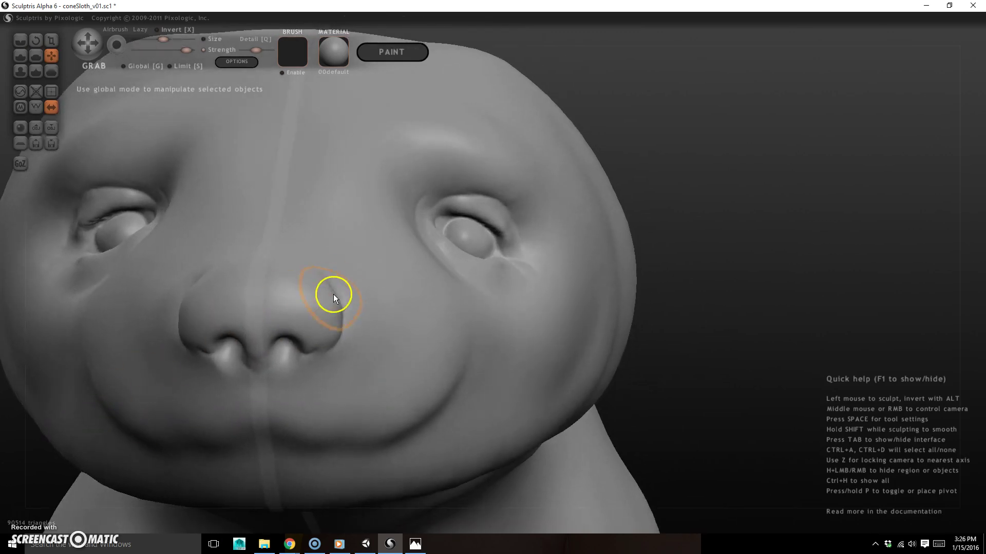
drag(331, 294, 299, 297)
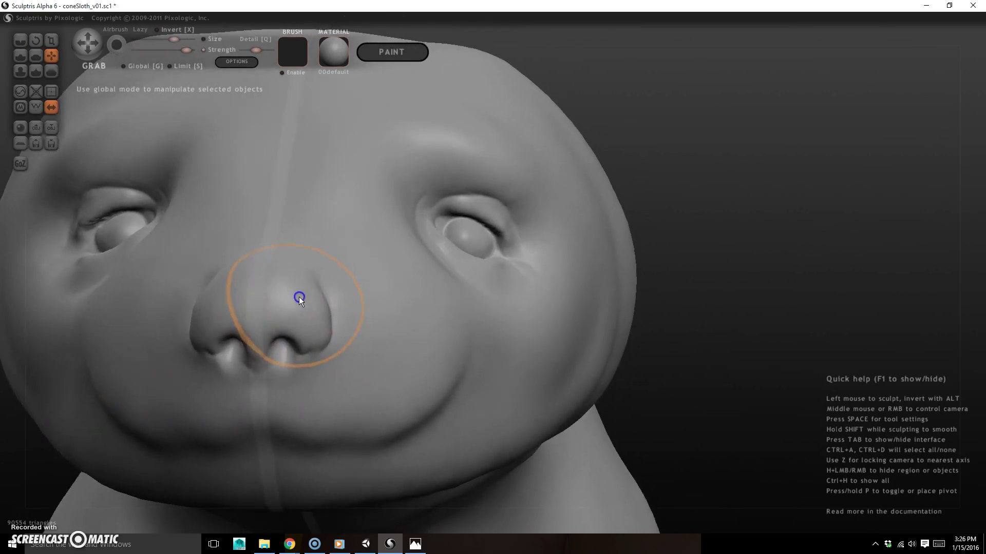
- Lift the middle of the nose slightly with the Grab tool, working from below the head
mouse_move(386, 272)
right_down()
mouse_move(683, 258)
mouse_move(638, 209)
mouse_move(667, 176)
right_up()
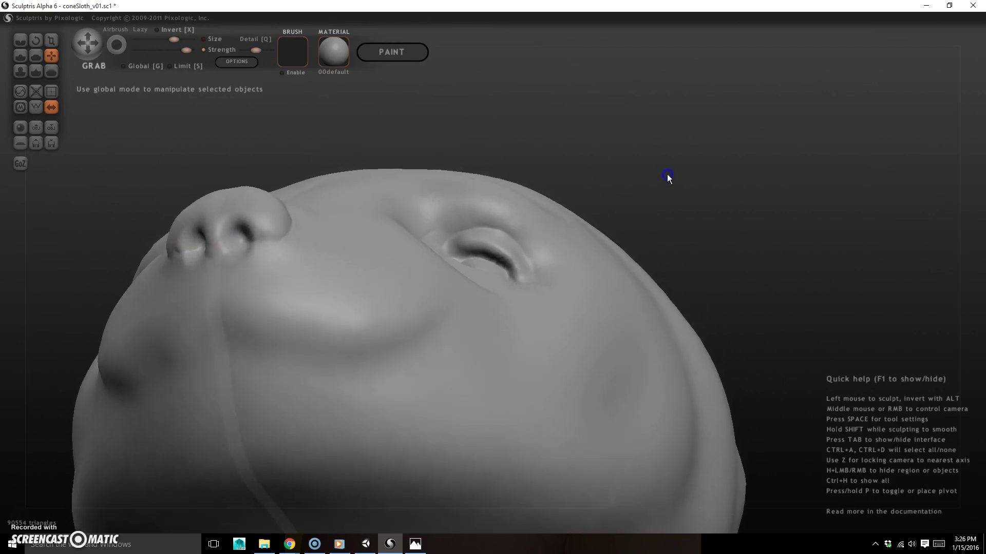
scroll(216, 219, down, 5)
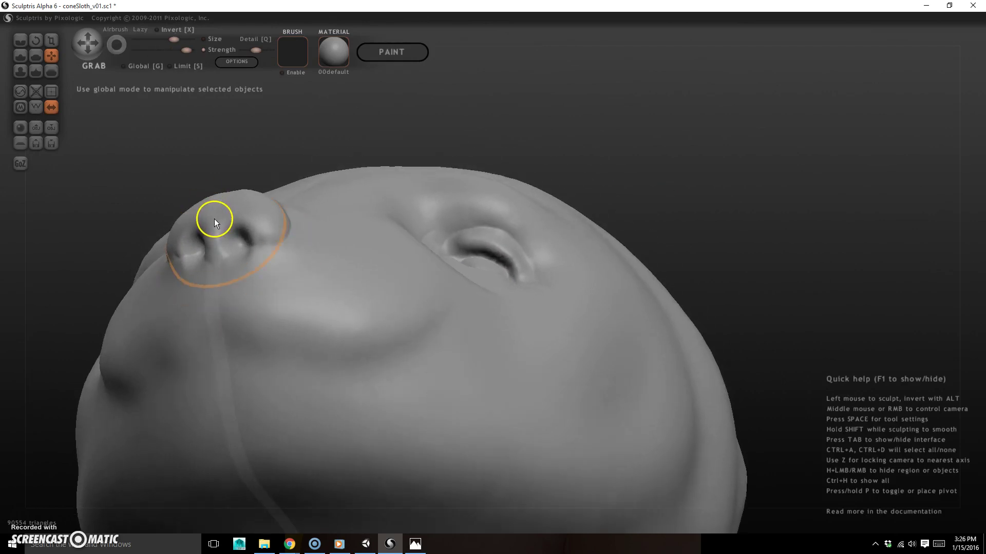
scroll(215, 220, up, 3)
drag(214, 220, 210, 204)
- Adjust the nose profile with the Grab tool, lowering the bridge slightly and pulling the tip forward
right_drag(359, 132, 280, 179)
mouse_move(229, 286)
right_down()
mouse_move(233, 237)
mouse_move(232, 288)
right_up()
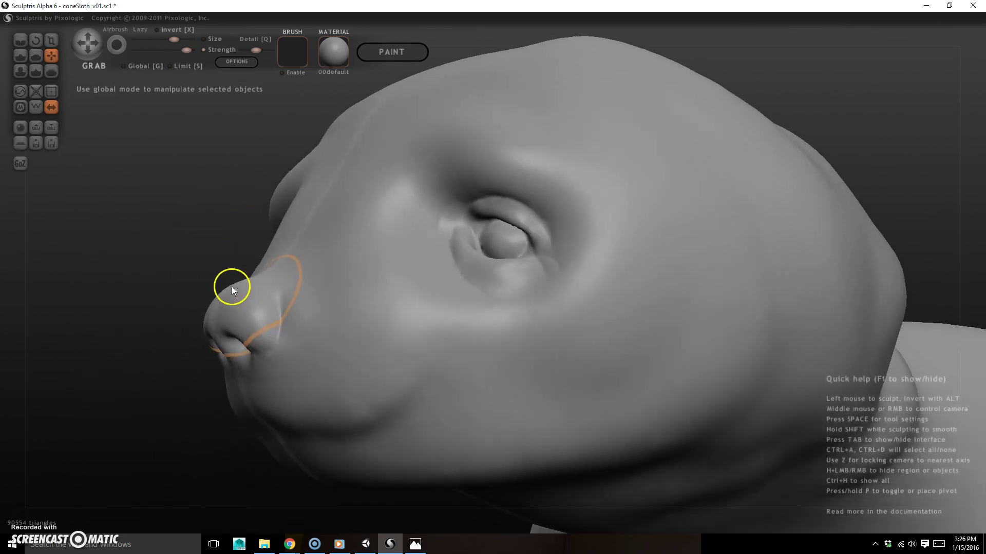
drag(232, 286, 235, 292)
drag(212, 324, 207, 322)
- Deepen the inner end of the upper eyelid fold with a short Crease stroke
right_drag(777, 154, 819, 123)
mouse_move(761, 176)
right_down()
mouse_move(737, 246)
mouse_move(763, 191)
right_up()
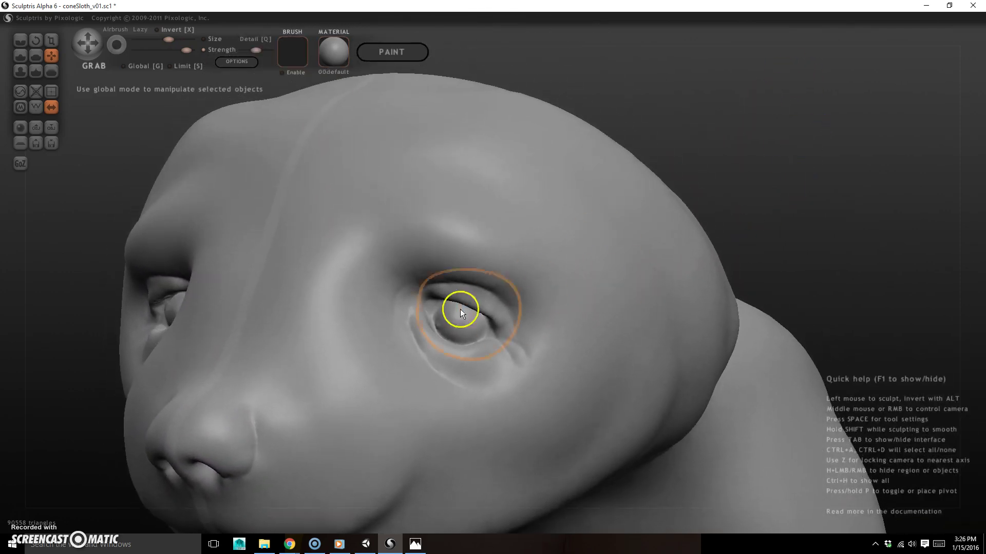
key(c)
mouse_move(551, 242)
right_down()
mouse_move(731, 145)
mouse_move(528, 205)
right_up()
mouse_move(412, 277)
mouse_down()
mouse_move(416, 264)
mouse_move(409, 279)
mouse_up()
- Sharpen the mouth line with Crease strokes from the front of the muzzle to the corner of the mouth
mouse_move(657, 159)
right_down()
mouse_move(568, 164)
mouse_move(671, 125)
mouse_move(684, 148)
mouse_move(537, 51)
right_up()
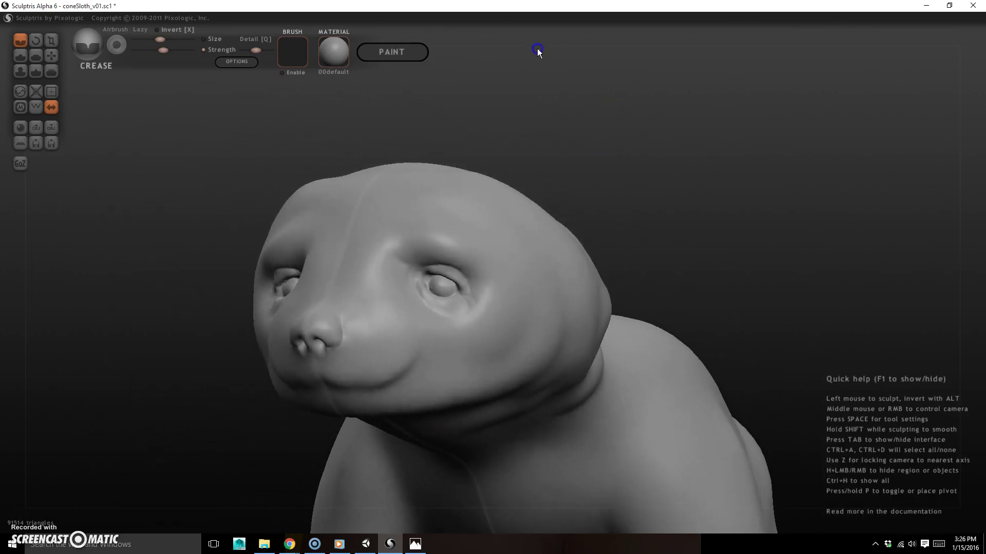
right_drag(699, 204, 738, 184)
mouse_move(358, 331)
mouse_down()
mouse_move(347, 343)
mouse_move(379, 352)
mouse_move(434, 334)
mouse_up()
mouse_move(450, 328)
right_down()
mouse_move(656, 301)
mouse_move(472, 356)
right_up()
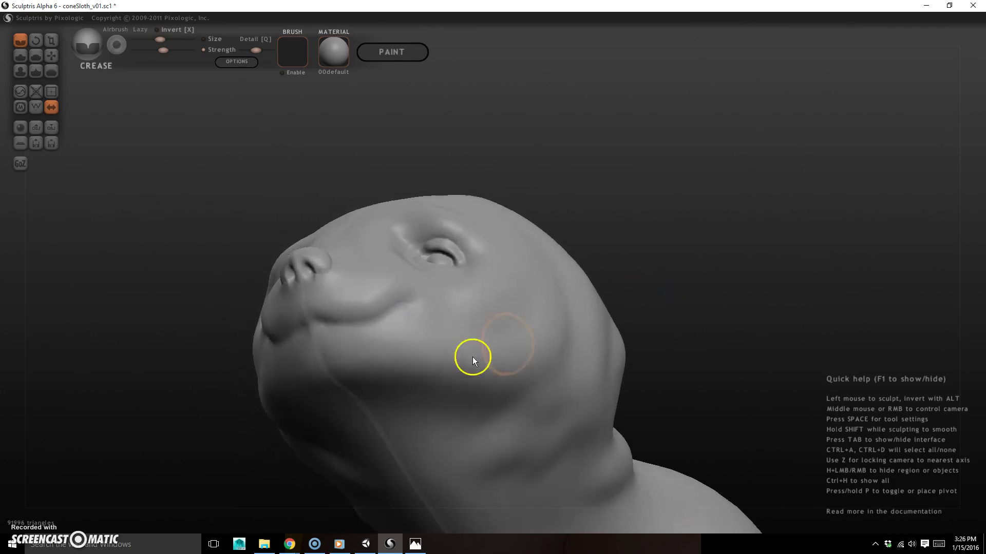
drag(326, 326, 379, 319)
mouse_move(697, 225)
right_down()
mouse_move(695, 239)
mouse_move(655, 260)
right_up()
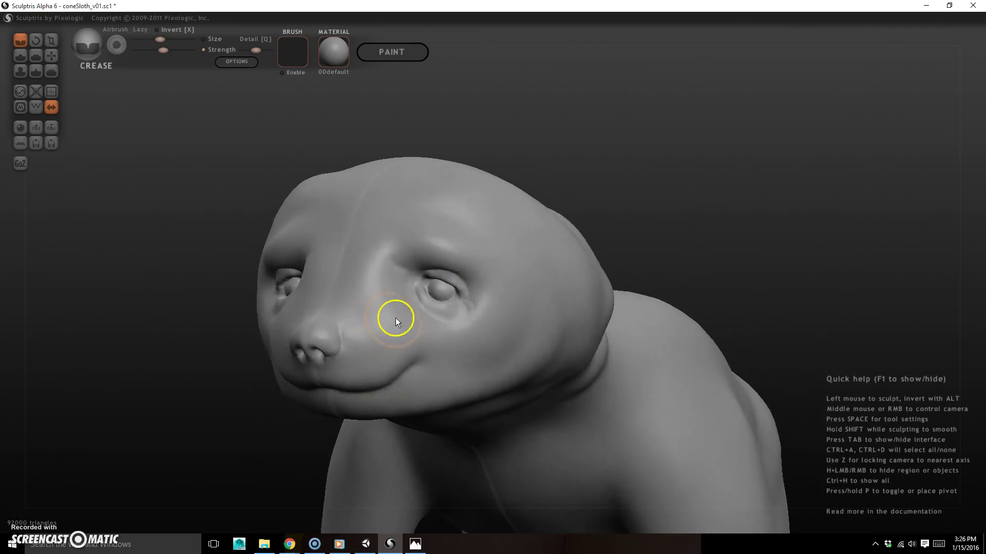
- Reshape the muzzle beside the nose and the cheek with an enlarged Draw brush
key(d)
key(])
mouse_move(378, 321)
mouse_down()
mouse_move(399, 340)
mouse_move(381, 309)
mouse_up()
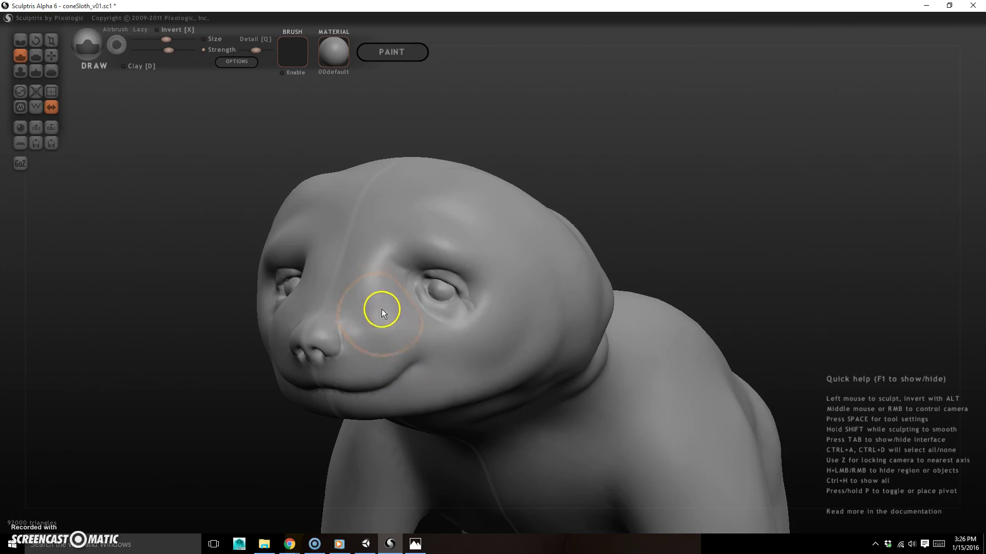
drag(583, 144, 697, 151)
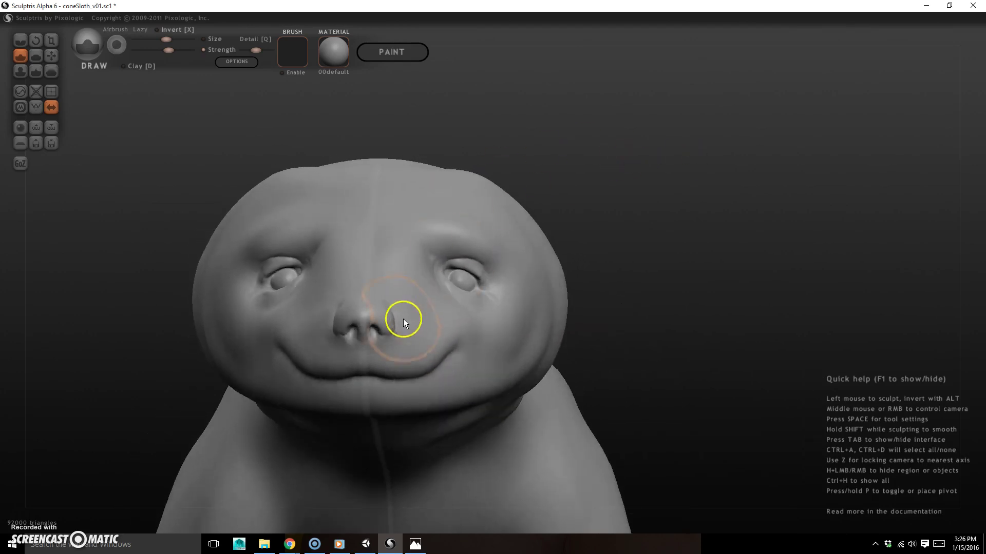
drag(724, 280, 627, 277)
drag(539, 350, 534, 366)
mouse_move(667, 288)
mouse_down()
mouse_move(739, 286)
mouse_move(675, 202)
mouse_move(616, 214)
mouse_move(715, 226)
mouse_move(642, 198)
mouse_move(718, 184)
mouse_move(641, 206)
mouse_up()
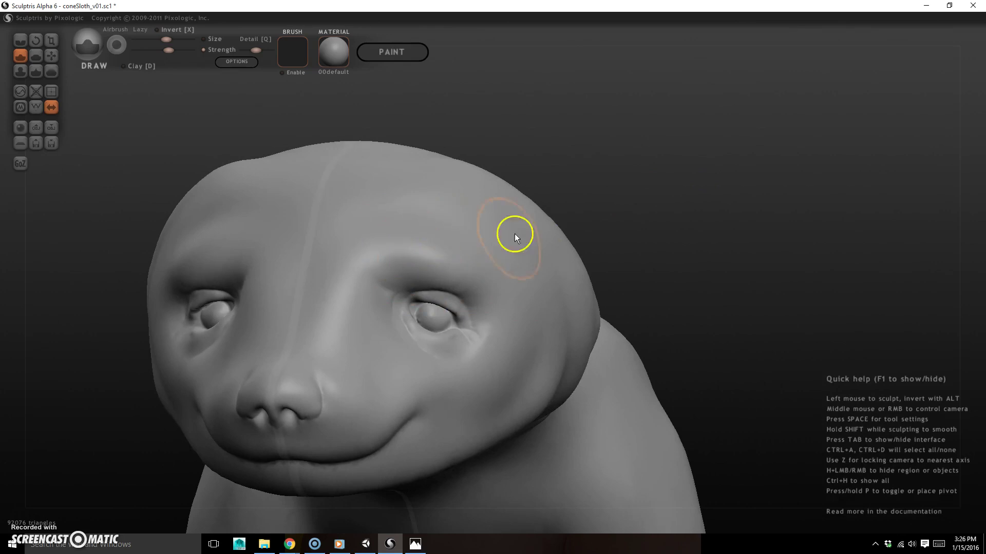
- Try Crease strokes down the side of the forehead and head behind the eye, and undo them
click(21, 40)
drag(537, 143, 589, 208)
mouse_move(441, 216)
mouse_down()
mouse_move(482, 355)
mouse_move(494, 341)
mouse_up()
drag(636, 190, 579, 174)
right_drag(652, 135, 649, 138)
key(ctrl+z)
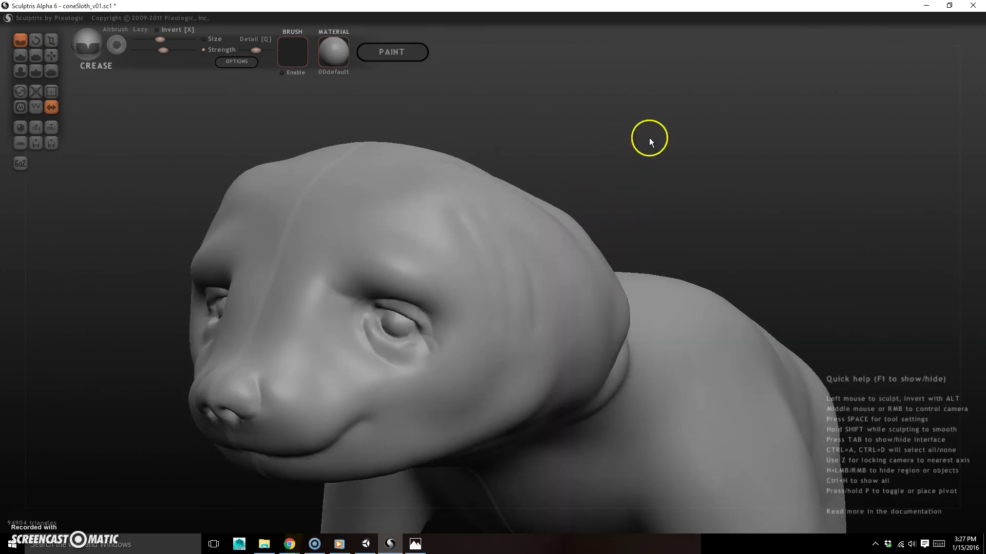
key(ctrl+z)
key(ctrl+z)
key(ctrl+z)
key(ctrl+z)
- Crease a fold across the brow above the eyes with a smaller brush
right_drag(606, 156, 675, 161)
drag(354, 245, 591, 252)
right_drag(591, 251, 423, 226)
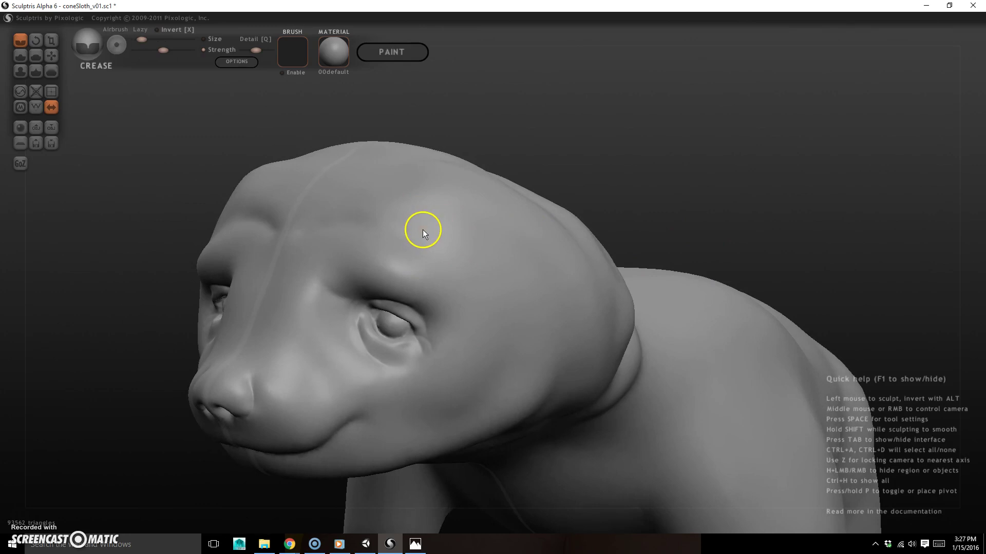
- Try fine parallel Crease strokes above the eye, check them in wireframe, hide the wireframe and undo the strokes
drag(410, 201, 444, 224)
right_drag(458, 251, 516, 192)
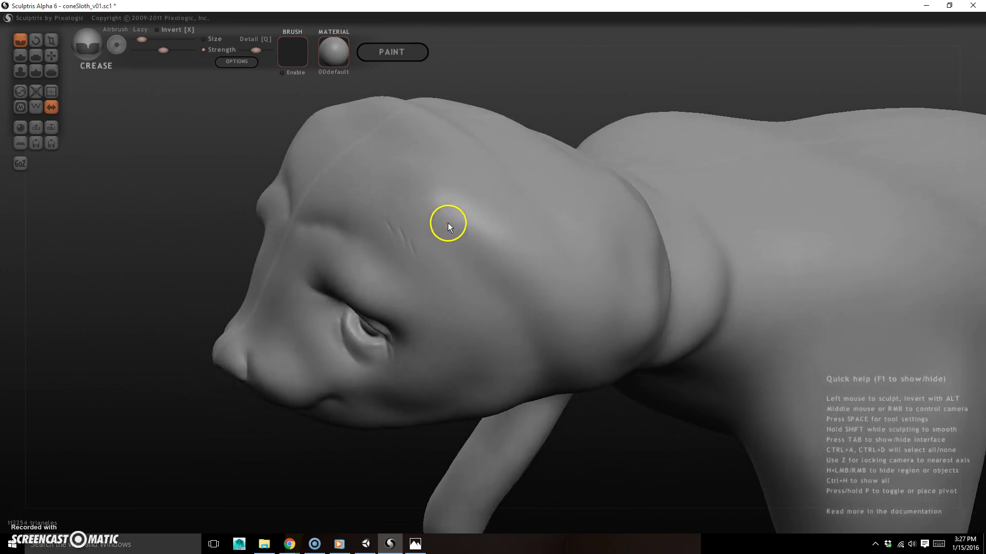
key(w)
drag(393, 233, 421, 276)
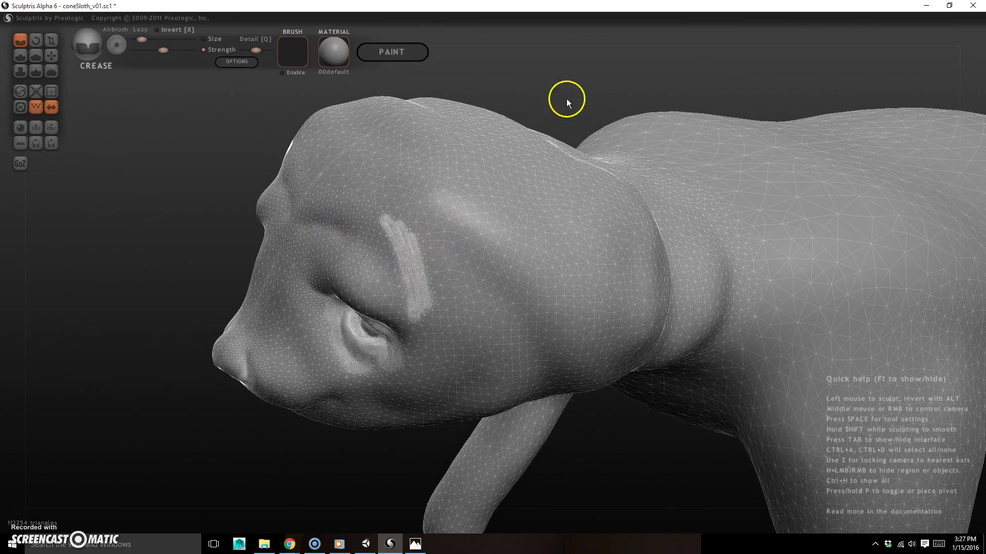
key(w)
key(ctrl+z)
key(ctrl+z)
key(ctrl+z)
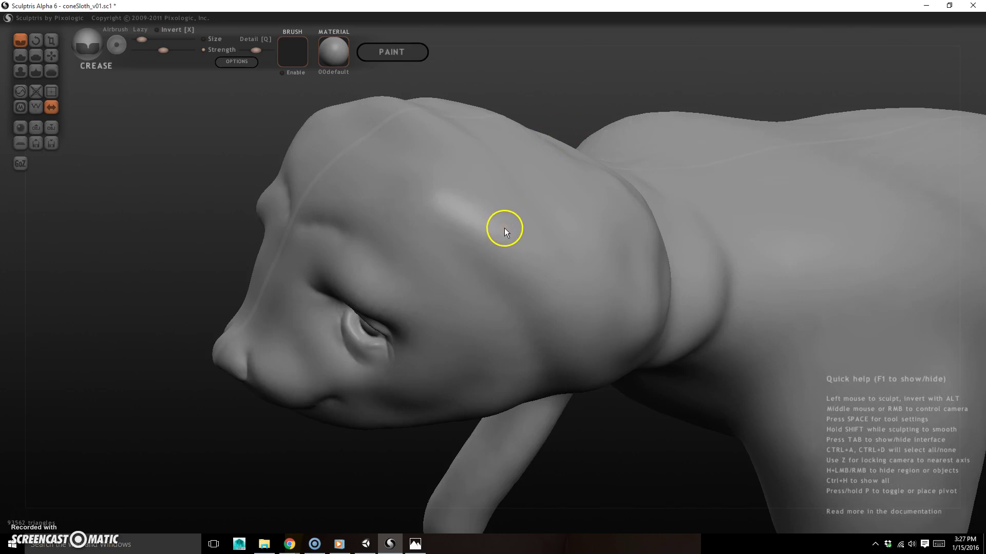
- Crease parallel vertical wrinkles down the side of the head behind the eye with an enlarged brush
mouse_move(562, 72)
right_down()
mouse_move(590, 60)
mouse_move(479, 94)
right_up()
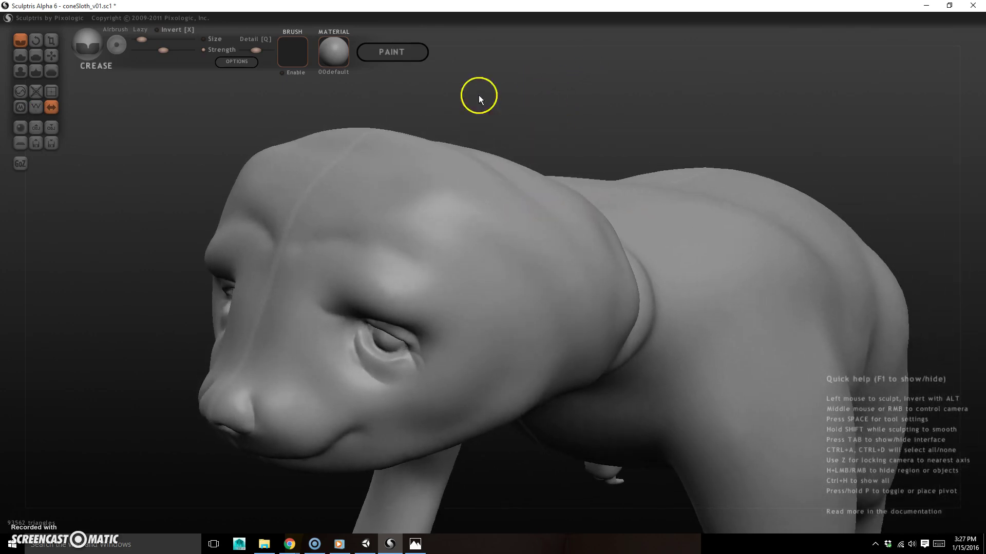
scroll(399, 244, up, 2)
mouse_move(303, 244)
mouse_down()
mouse_move(334, 238)
mouse_move(432, 270)
mouse_up()
right_drag(570, 136, 514, 124)
mouse_move(382, 229)
mouse_down()
mouse_move(405, 242)
mouse_move(464, 237)
mouse_move(531, 266)
mouse_up()
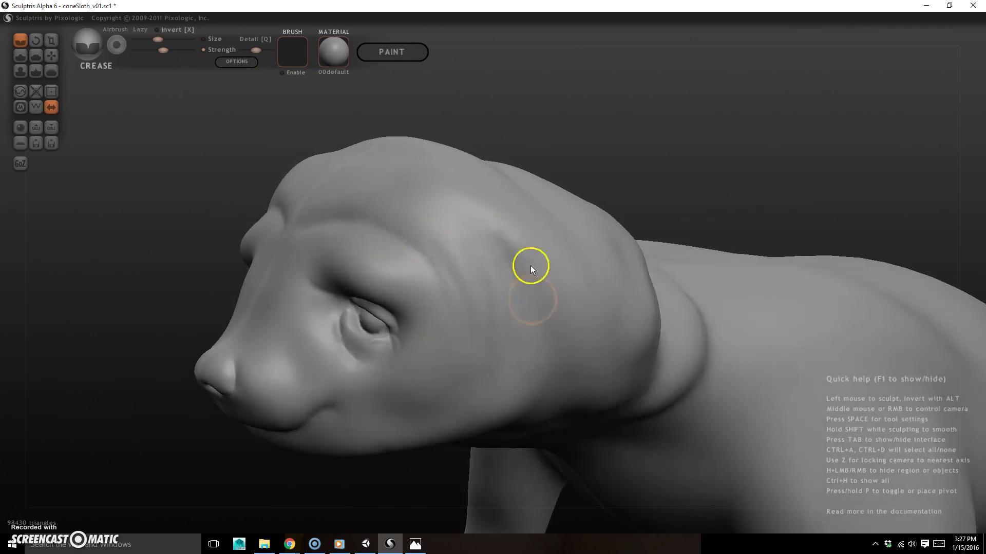
mouse_move(651, 199)
right_down()
mouse_move(568, 183)
mouse_move(519, 312)
right_up()
drag(519, 313, 559, 273)
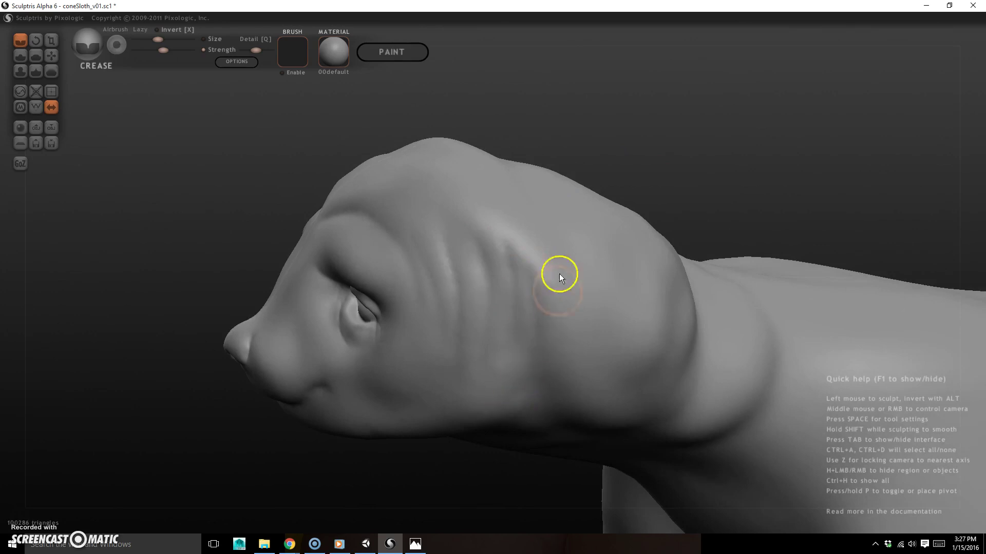
- Extend the Crease wrinkles across the back of the head toward the neck
mouse_move(653, 163)
right_down()
mouse_move(655, 201)
mouse_move(545, 354)
right_up()
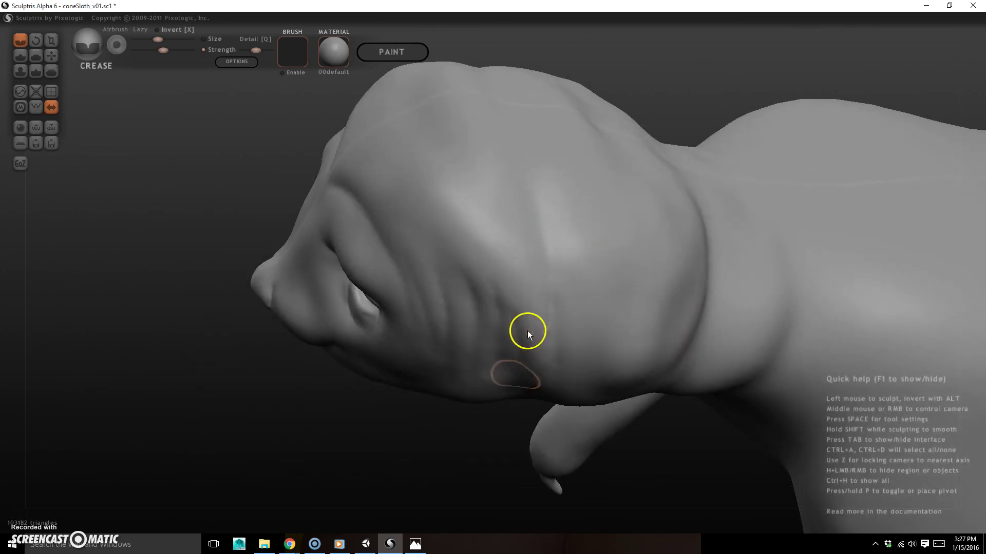
drag(493, 352, 471, 339)
right_drag(638, 59, 581, 223)
drag(580, 220, 668, 164)
right_drag(739, 132, 653, 286)
drag(654, 286, 691, 247)
- Crease folds over the crown and forehead, running in toward the middle of the brow
right_drag(691, 246, 498, 302)
mouse_move(599, 334)
mouse_down()
mouse_move(530, 361)
mouse_move(501, 268)
mouse_move(493, 294)
mouse_move(465, 226)
mouse_move(451, 222)
mouse_up()
mouse_move(491, 178)
right_down()
mouse_move(739, 154)
mouse_move(479, 266)
right_up()
drag(463, 237, 371, 208)
mouse_move(405, 212)
right_down()
mouse_move(680, 175)
mouse_move(691, 185)
right_up()
drag(403, 203, 378, 212)
mouse_move(487, 148)
right_down()
mouse_move(545, 124)
mouse_move(590, 257)
right_up()
drag(455, 216, 353, 252)
- Crease a fold along the lower side of the head toward the neck
right_drag(668, 329, 592, 258)
right_drag(675, 271, 565, 190)
mouse_move(667, 252)
right_down()
mouse_move(626, 296)
mouse_move(641, 267)
right_up()
mouse_move(368, 357)
mouse_down()
mouse_move(398, 402)
mouse_move(445, 396)
mouse_up()
mouse_move(694, 282)
right_down()
mouse_move(697, 275)
mouse_move(671, 271)
mouse_move(444, 138)
mouse_move(594, 238)
mouse_move(572, 246)
mouse_move(621, 253)
mouse_move(574, 257)
mouse_move(576, 233)
mouse_move(513, 228)
mouse_move(685, 301)
mouse_move(540, 280)
mouse_move(622, 229)
mouse_move(638, 242)
mouse_move(666, 222)
mouse_move(572, 238)
right_up()
- Crease lines into the shoulder above the front leg and smooth them, checking mesh density in wireframe and shrinking the brush
drag(585, 362, 565, 381)
mouse_move(660, 231)
right_down()
mouse_move(671, 231)
mouse_move(638, 313)
right_up()
mouse_move(604, 383)
shift+mouse_down()
mouse_move(593, 359)
mouse_move(572, 398)
shift+mouse_up()
mouse_move(701, 236)
right_down()
mouse_move(719, 240)
mouse_move(754, 222)
mouse_move(640, 222)
mouse_move(680, 266)
mouse_move(672, 275)
right_up()
key(w)
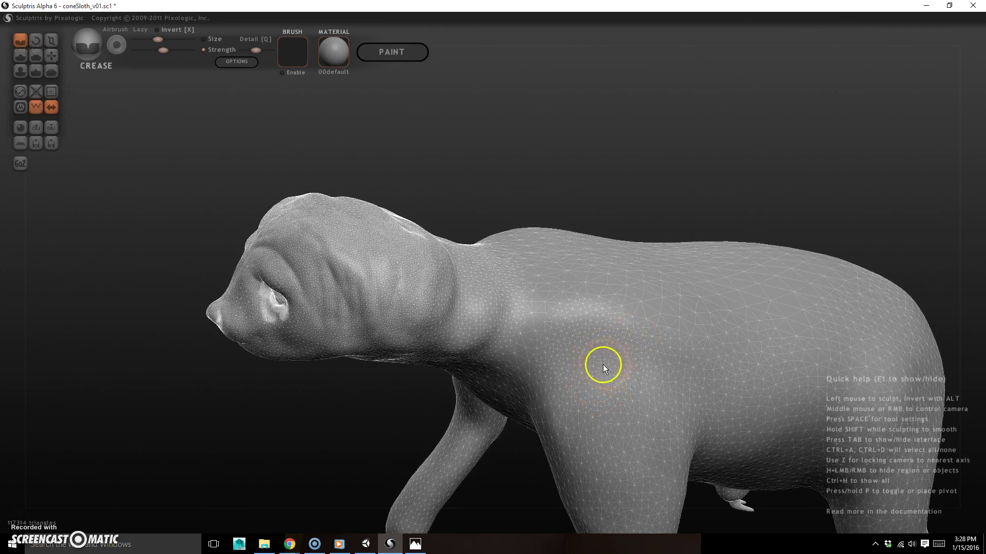
key(space)
key(w)
mouse_move(596, 350)
mouse_down()
mouse_move(580, 348)
mouse_move(616, 369)
mouse_move(621, 327)
mouse_up()
mouse_move(615, 354)
shift+mouse_down()
mouse_move(624, 396)
mouse_move(587, 371)
shift+mouse_up()
right_drag(706, 193, 699, 167)
right_drag(757, 211, 732, 245)
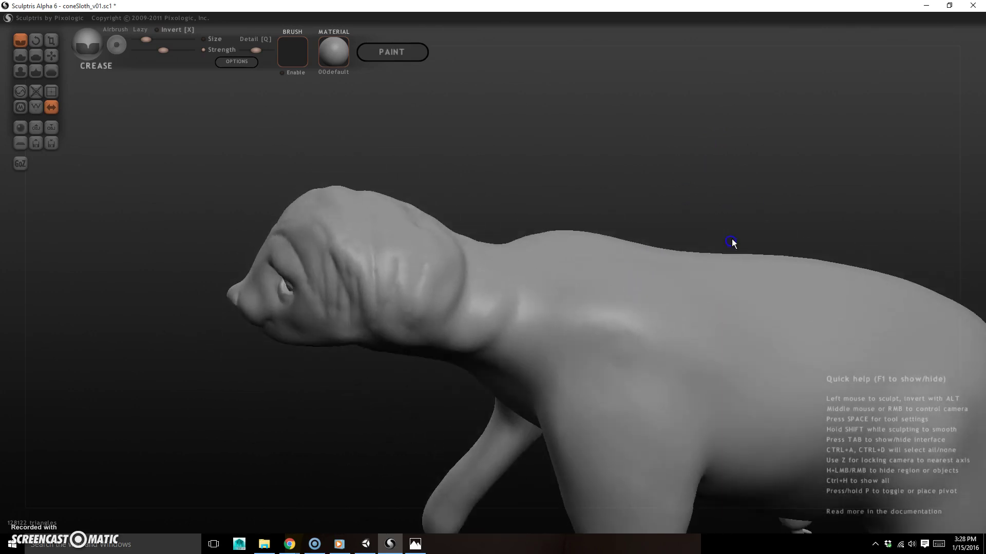
- Show the wireframe, reduce the model's triangle count twice, and thin the dense shoulder patch with the Reduce brush
key(w)
mouse_move(616, 410)
mouse_down()
mouse_move(683, 387)
mouse_move(557, 377)
mouse_move(678, 392)
mouse_move(608, 383)
mouse_move(640, 385)
mouse_up()
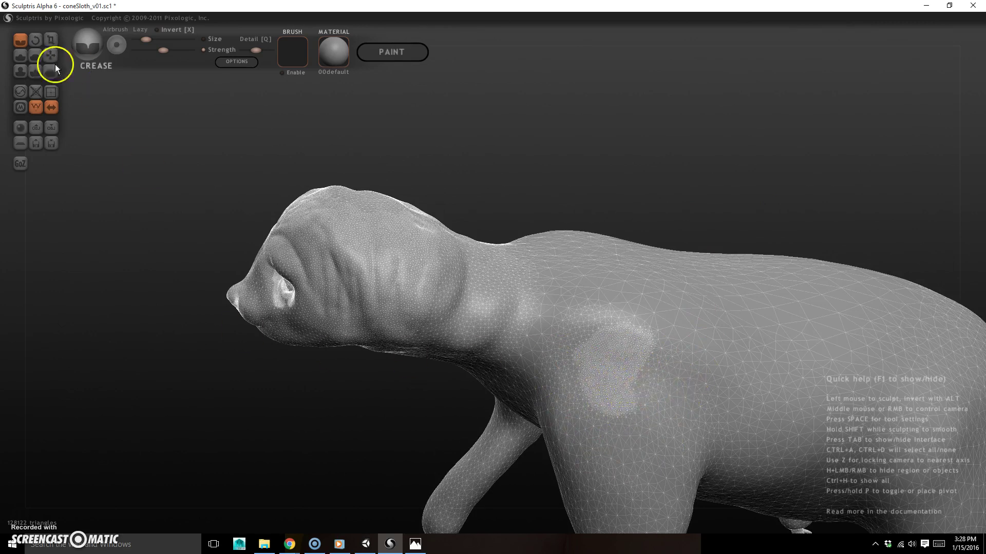
click(20, 93)
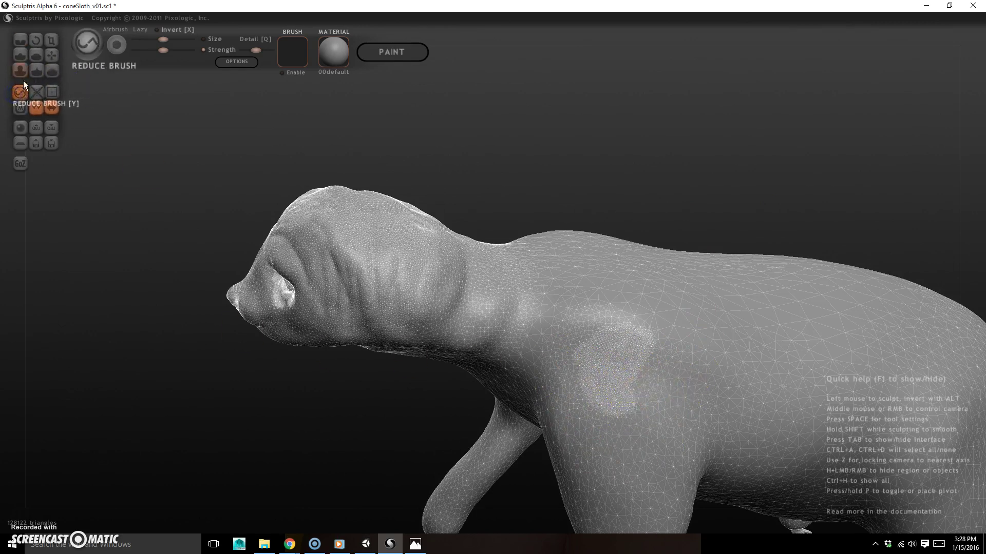
click(36, 92)
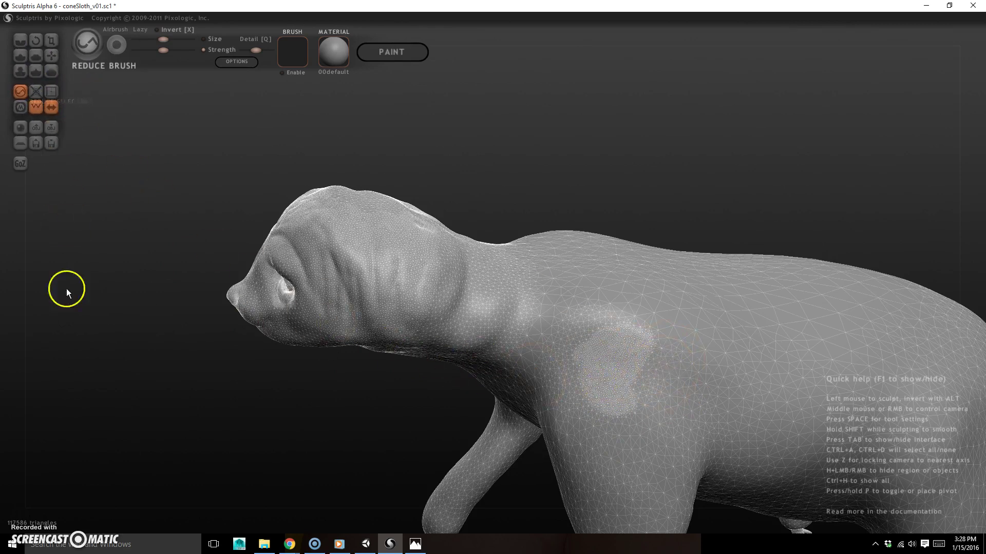
click(35, 91)
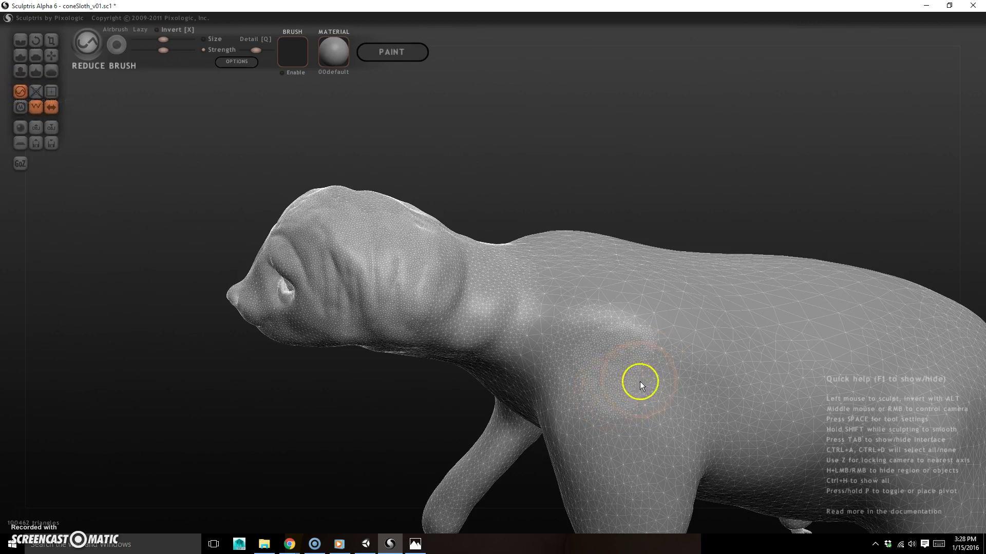
mouse_move(638, 392)
mouse_down()
mouse_move(625, 374)
mouse_move(617, 396)
mouse_move(632, 352)
mouse_move(625, 380)
mouse_move(592, 349)
mouse_move(633, 337)
mouse_move(638, 396)
mouse_move(598, 364)
mouse_move(621, 318)
mouse_up()
mouse_move(636, 372)
mouse_down()
mouse_move(642, 346)
mouse_move(598, 390)
mouse_move(642, 348)
mouse_up()
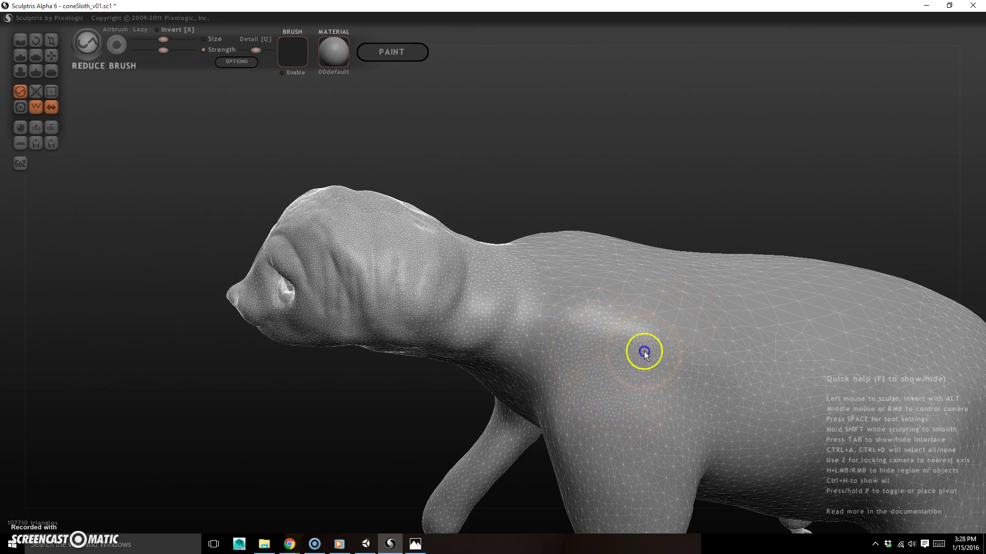
- Hide the wireframe and examine the head and whole body from several angles
right_drag(686, 264, 755, 154)
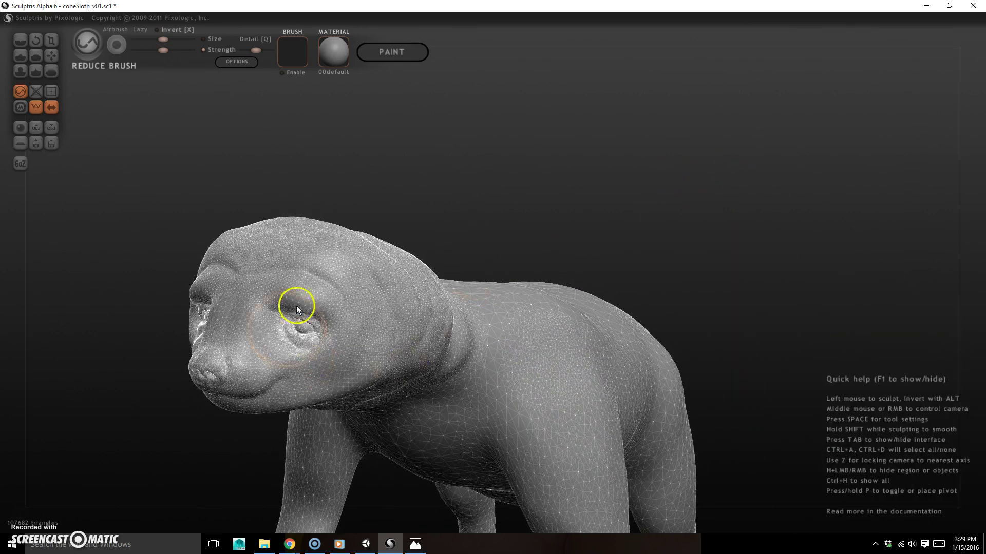
right_drag(221, 447, 281, 337)
right_drag(600, 260, 578, 331)
right_drag(579, 262, 638, 308)
key(w)
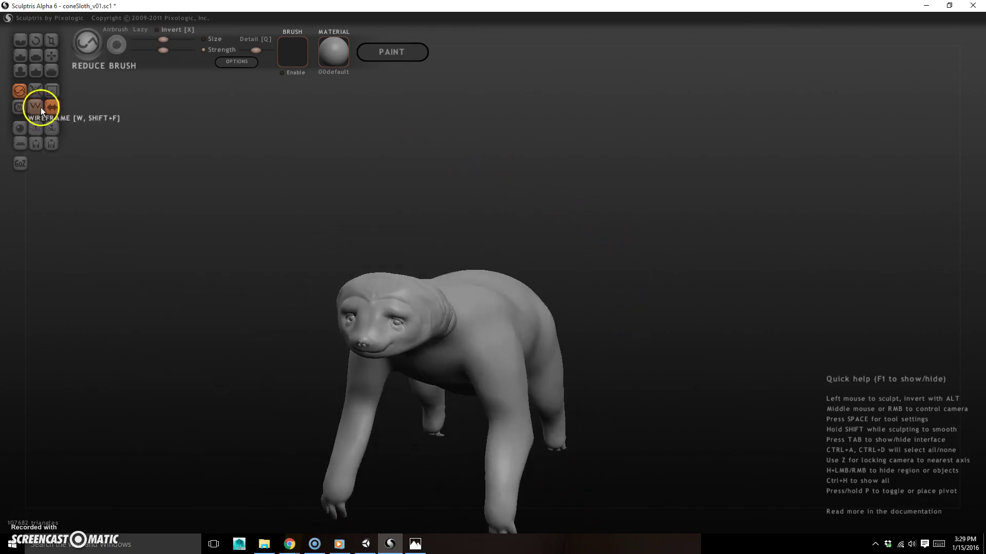
right_drag(640, 248, 546, 238)
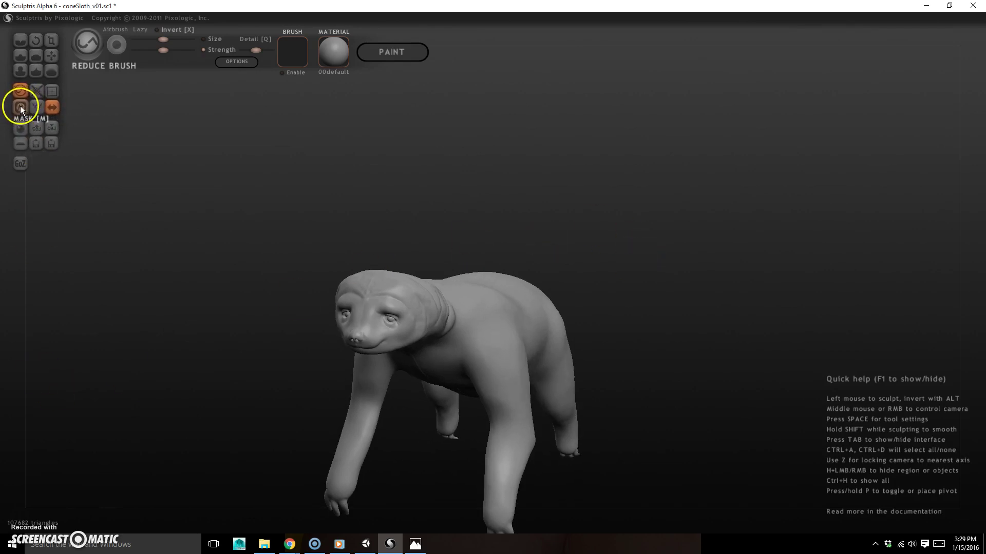
right_drag(639, 240, 628, 240)
right_drag(654, 293, 688, 302)
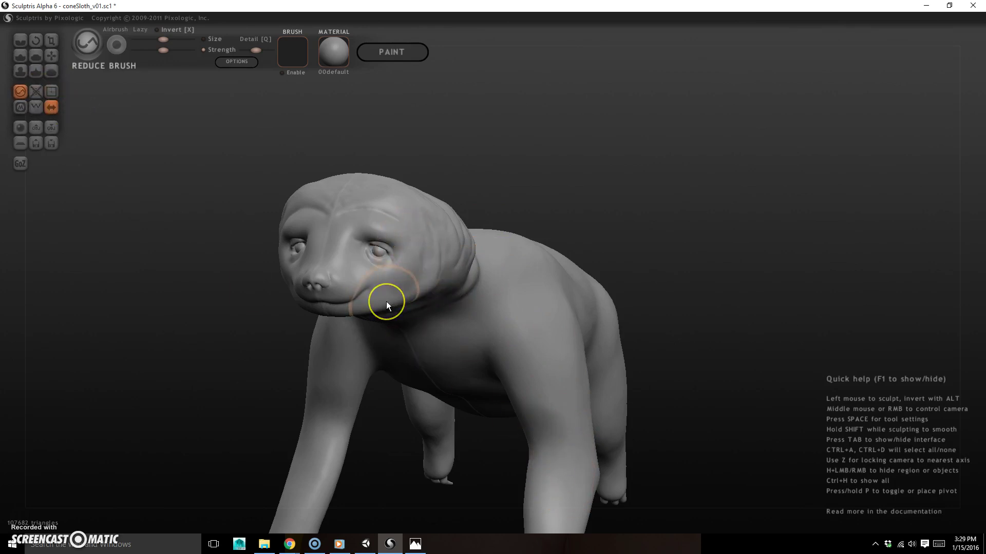
- Convert the model to paint mode, building the texture mapping at a resolution of 1024
click(424, 464)
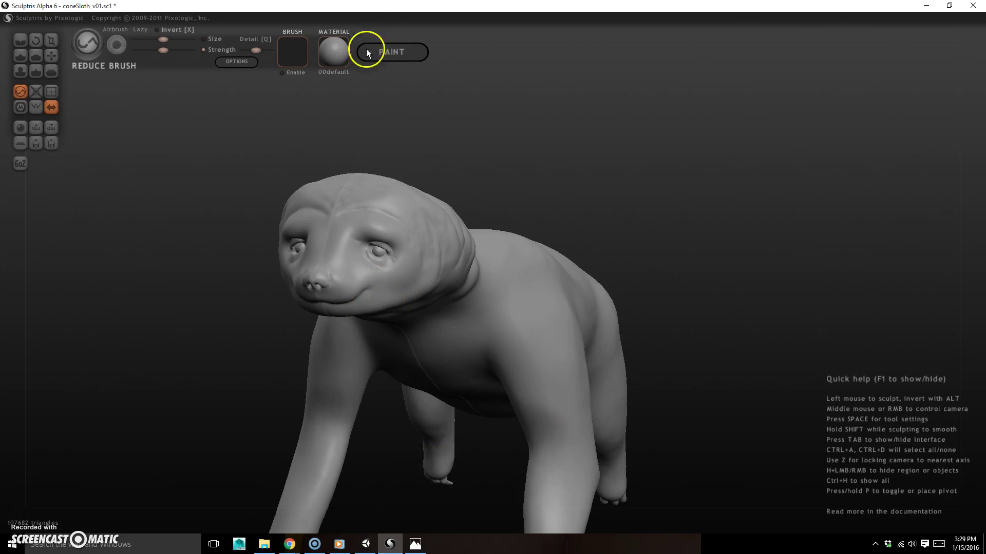
click(400, 52)
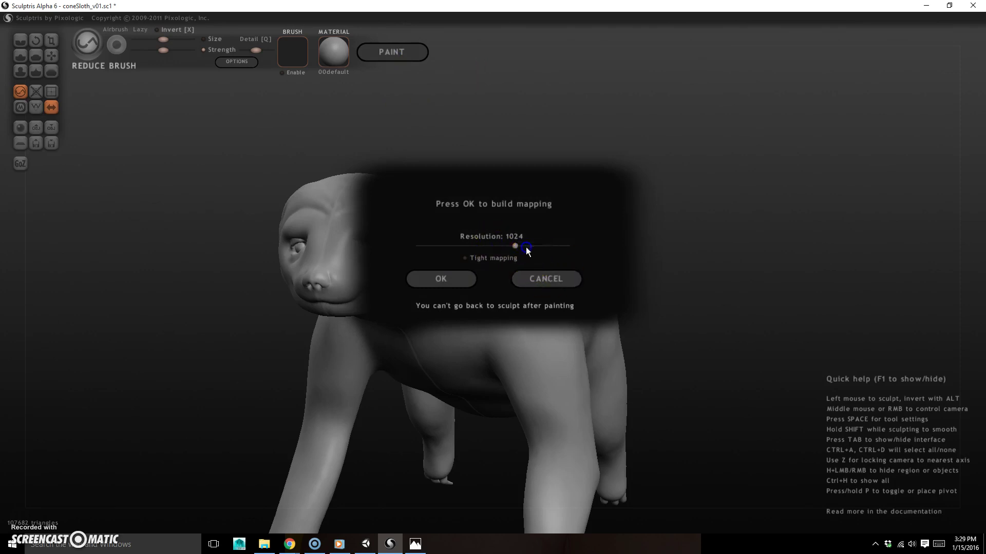
click(445, 278)
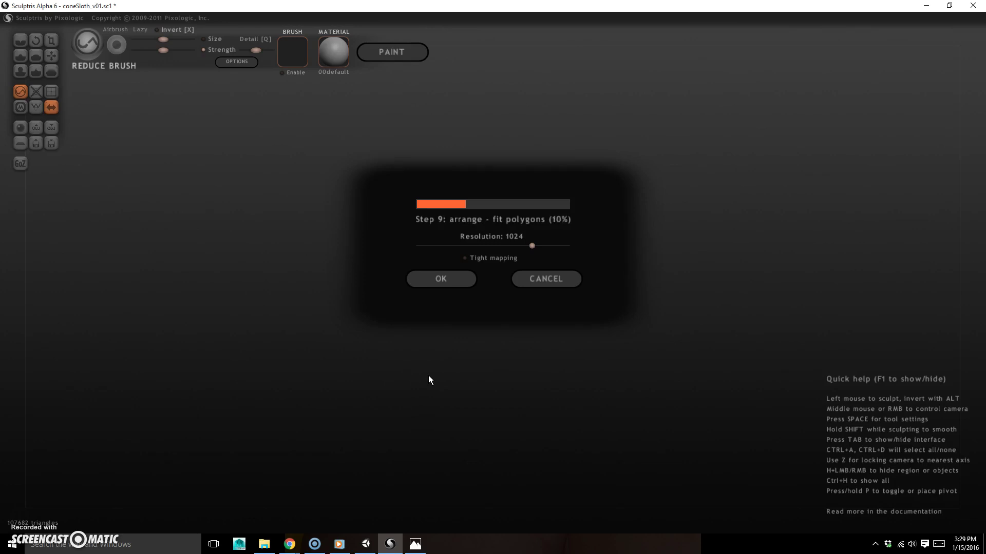
click(466, 402)
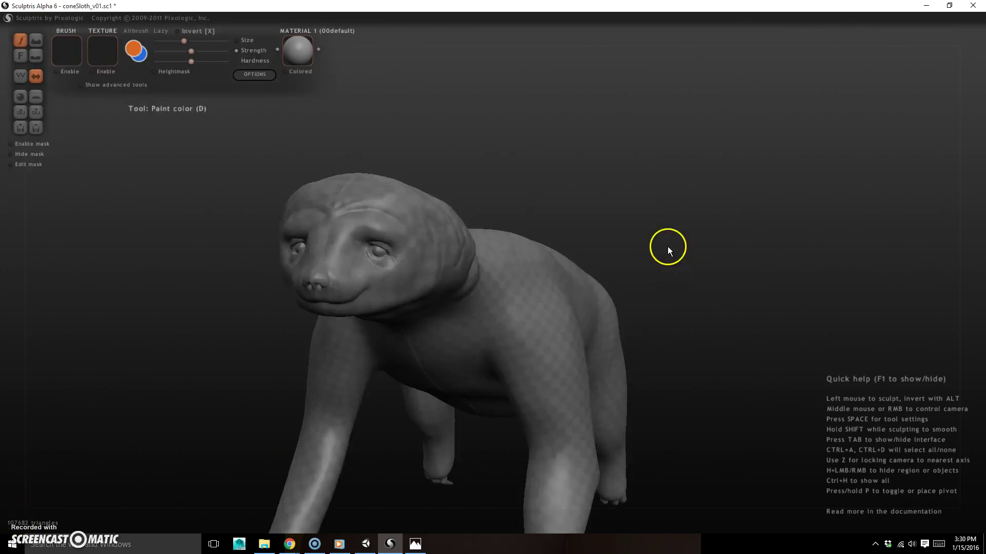
mouse_move(593, 309)
middle_down()
mouse_move(689, 414)
mouse_move(589, 307)
middle_up()
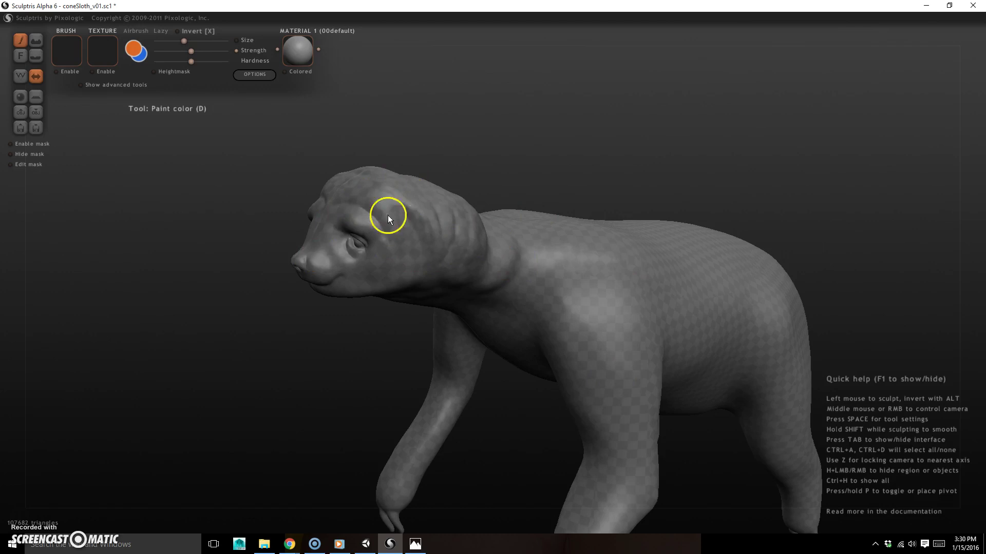
middle_drag(502, 430, 359, 345)
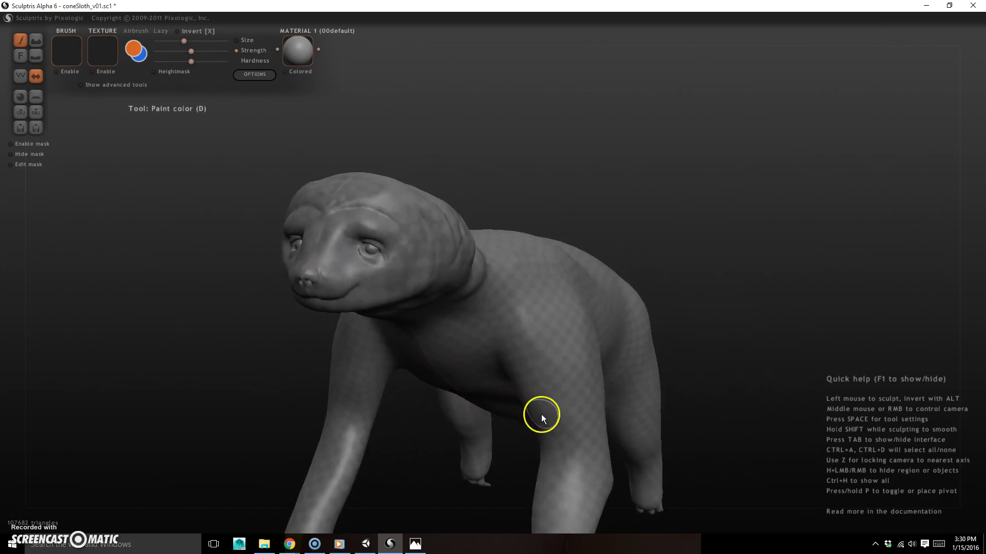
- Set the primary paint colour to a desaturated yellowish brown
click(135, 47)
drag(533, 150, 544, 194)
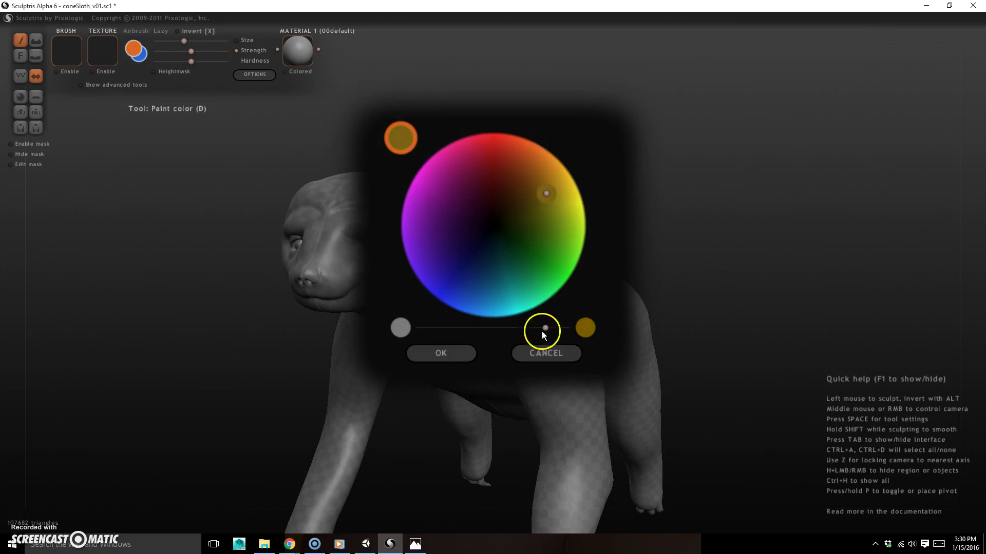
drag(543, 330, 490, 335)
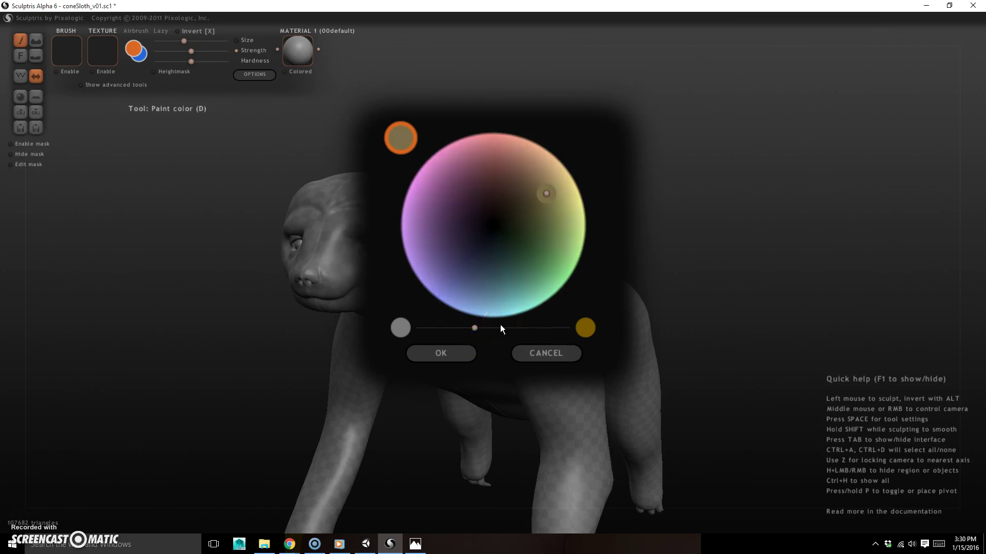
click(447, 350)
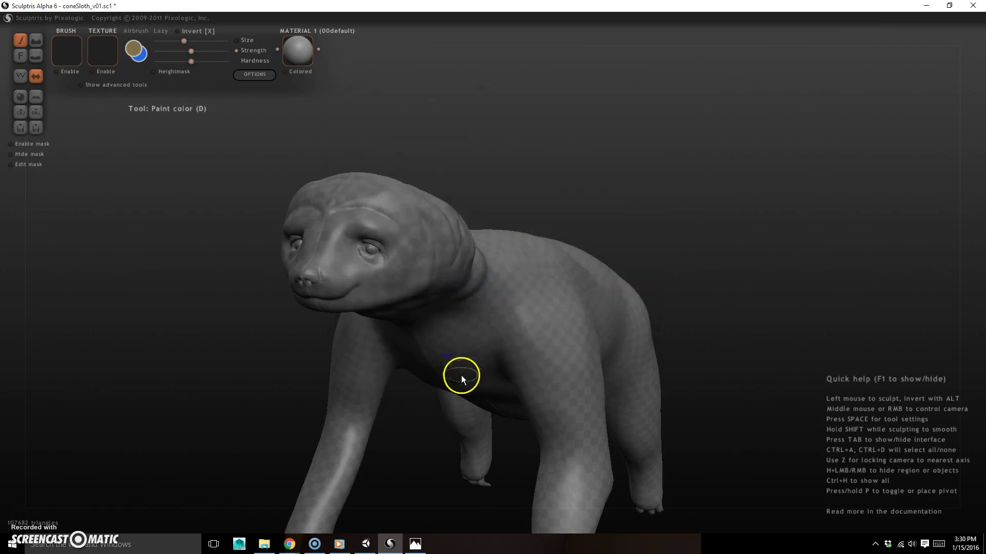
- Fill the whole model with the yellowish brown, raising the strength to maximum for a second fill
click(20, 55)
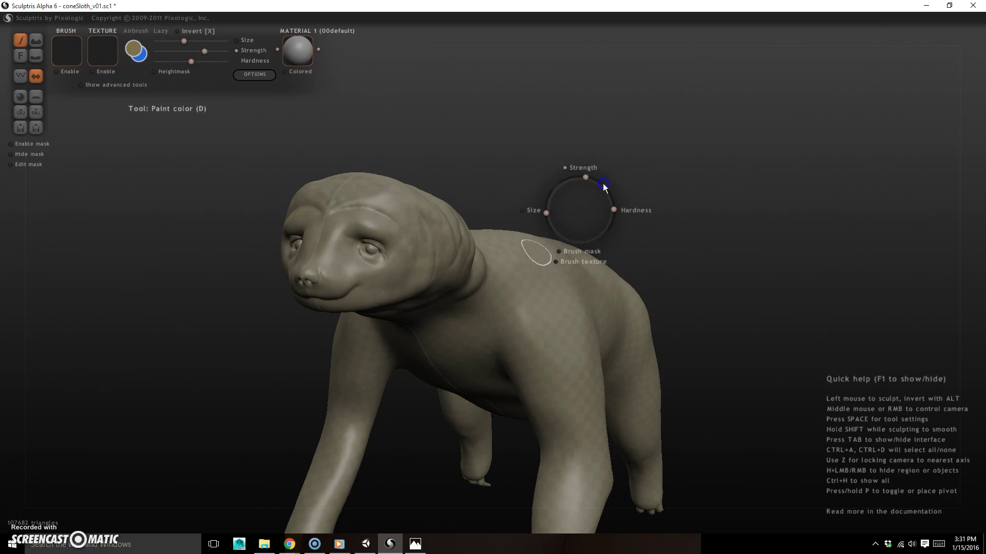
click(20, 56)
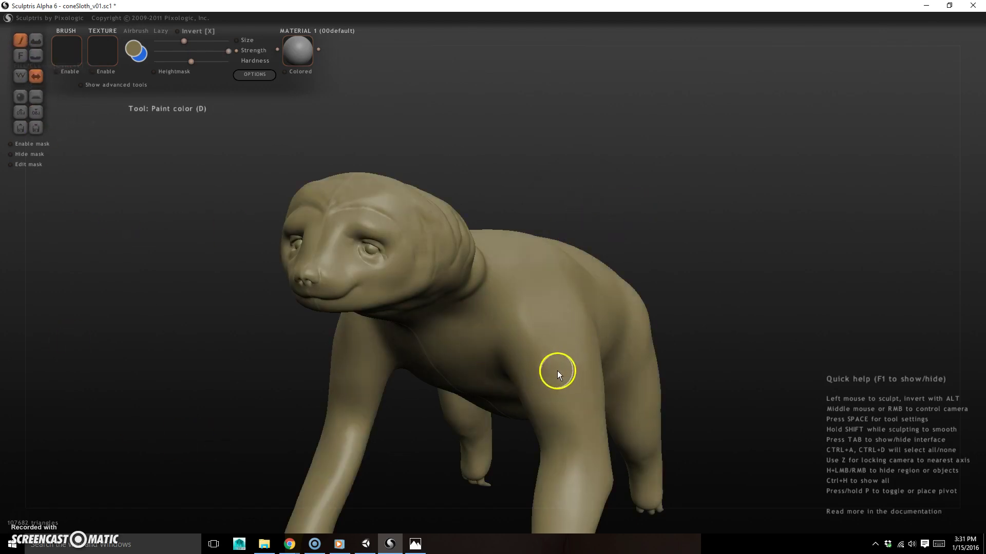
right_drag(629, 178, 651, 183)
alt+right_drag(501, 145, 499, 173)
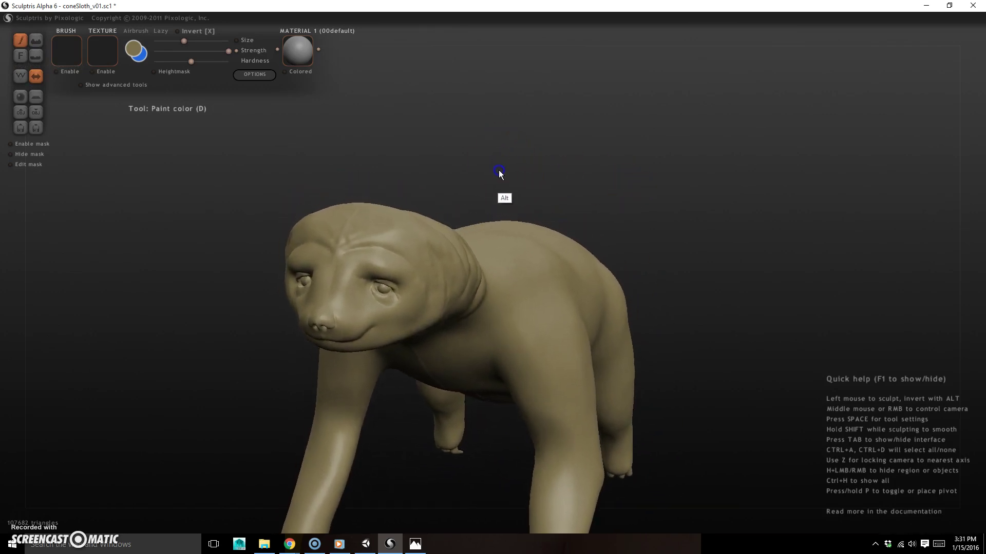
scroll(748, 255, up, 5)
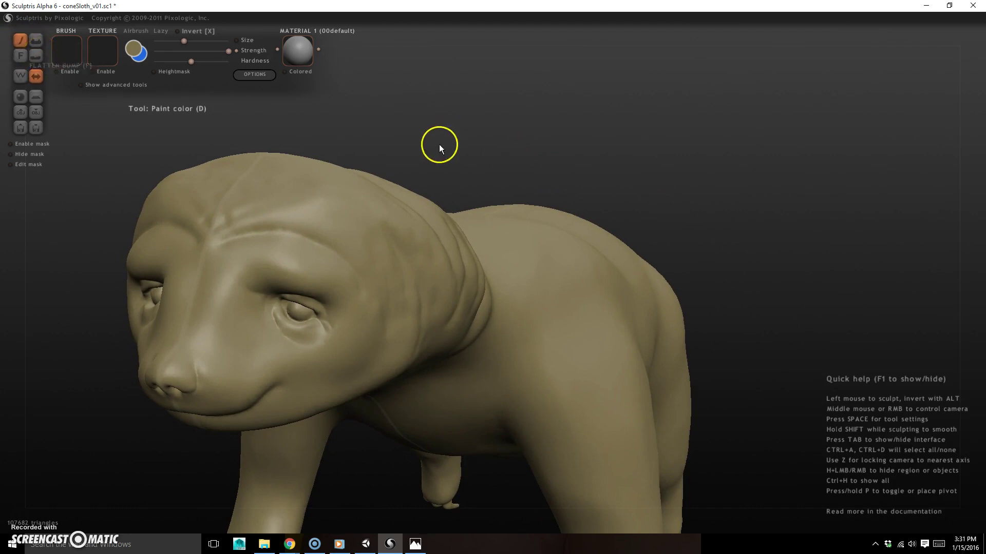
drag(469, 115, 477, 121)
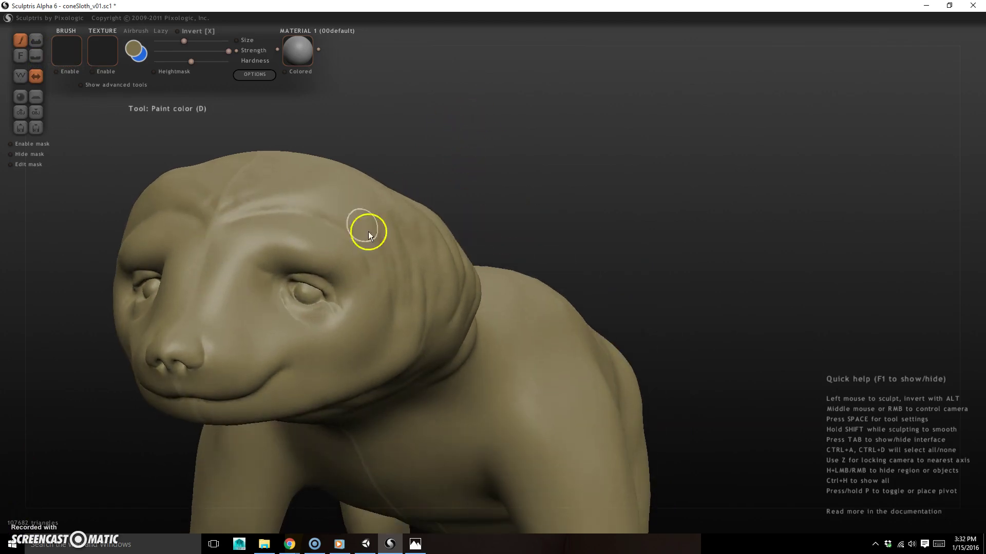
drag(409, 145, 370, 115)
- Set the primary paint colour to a dark, muted brown
click(133, 49)
click(520, 196)
drag(525, 204, 519, 204)
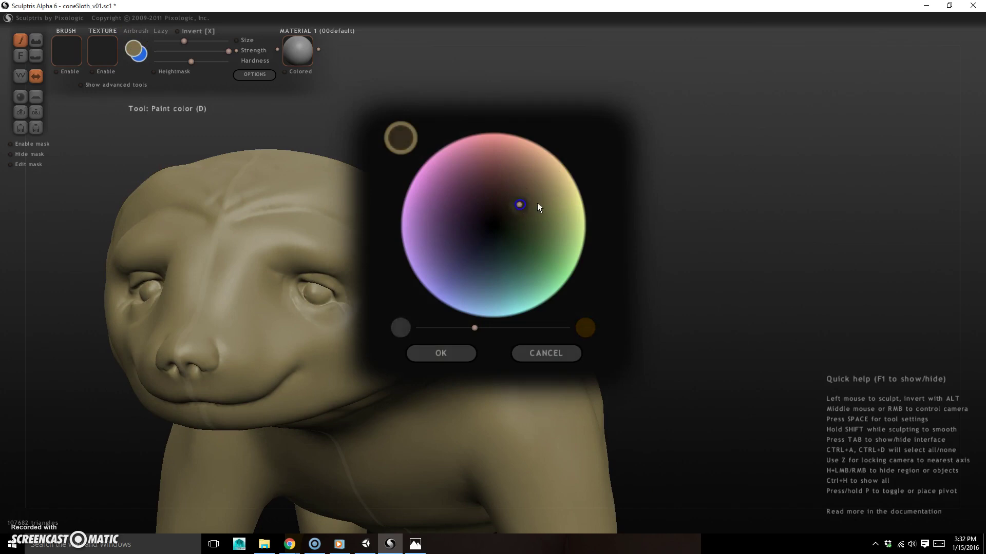
click(458, 355)
- Try dark brown paint strokes above the eyes at different brush strengths, and undo the last stroke
key(space)
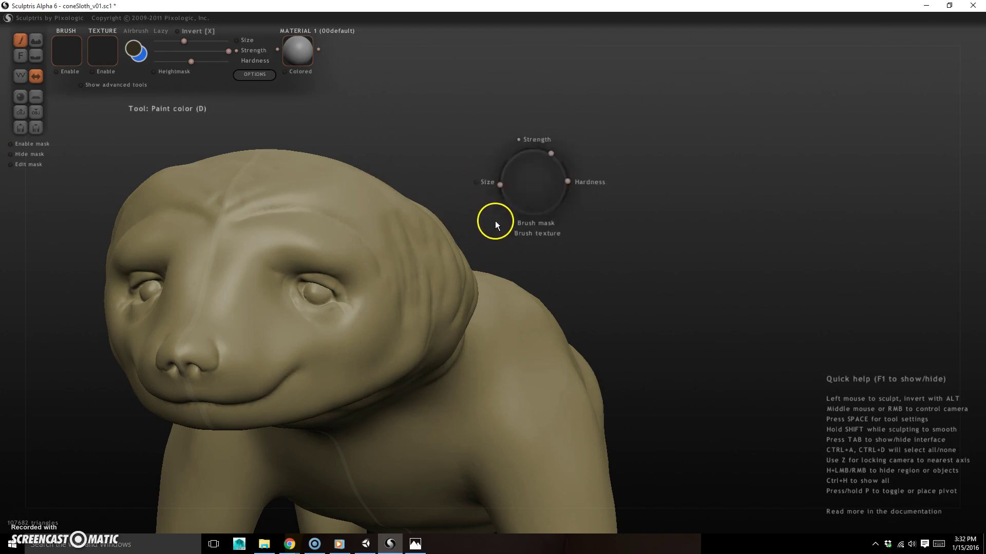
drag(483, 217, 424, 218)
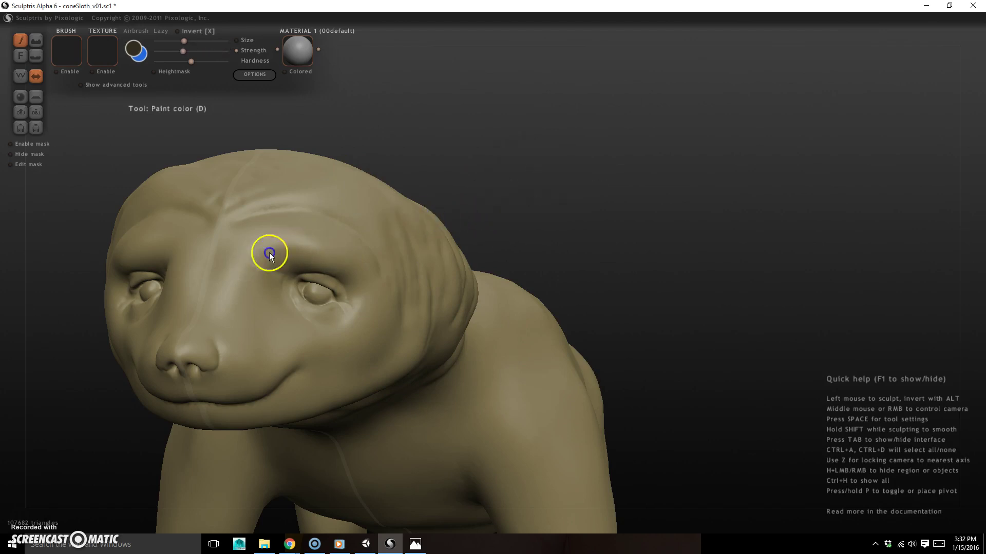
key(space)
drag(461, 258, 489, 256)
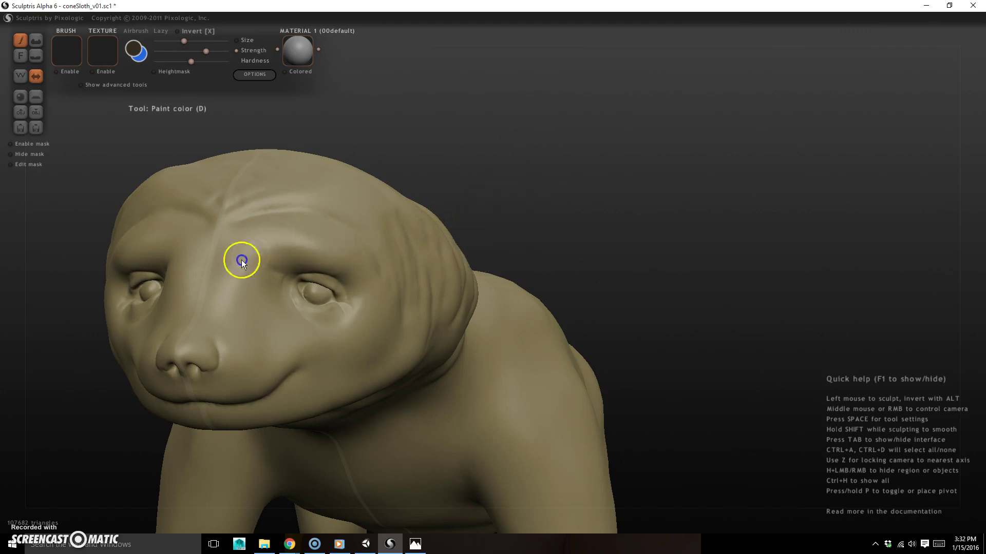
drag(469, 167, 495, 175)
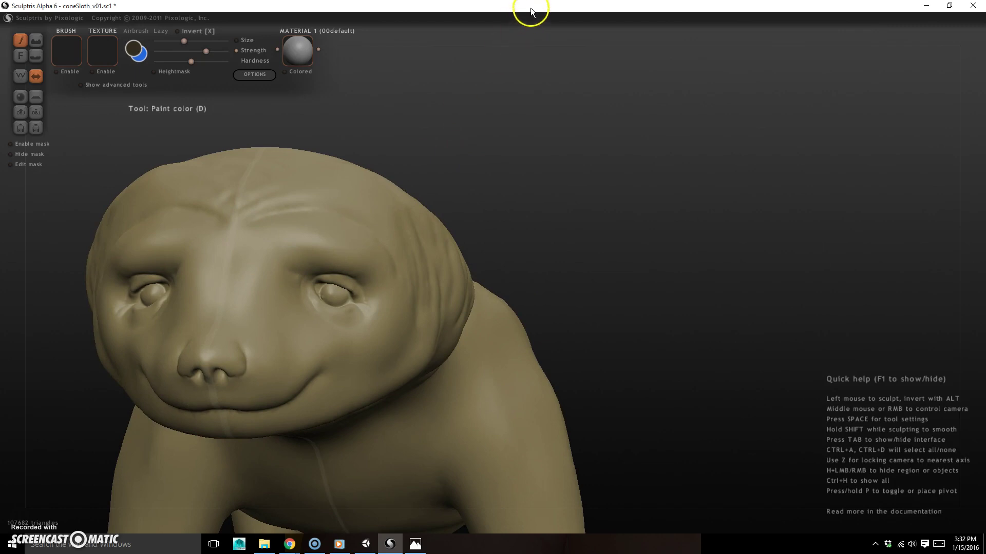
drag(315, 239, 286, 237)
key(ctrl+z)
- Lower the brush strength and paint a dark brown mask around the eyes, brow and bridge of the nose
key(space)
mouse_move(390, 208)
mouse_down()
mouse_move(277, 265)
mouse_move(337, 229)
mouse_move(256, 240)
mouse_move(237, 277)
mouse_move(318, 258)
mouse_move(294, 276)
mouse_move(398, 308)
mouse_move(369, 244)
mouse_move(387, 286)
mouse_move(360, 332)
mouse_move(308, 308)
mouse_move(328, 346)
mouse_move(279, 340)
mouse_move(250, 286)
mouse_move(268, 249)
mouse_move(253, 289)
mouse_move(288, 335)
mouse_move(305, 327)
mouse_move(369, 354)
mouse_move(310, 358)
mouse_move(352, 354)
mouse_move(315, 377)
mouse_up()
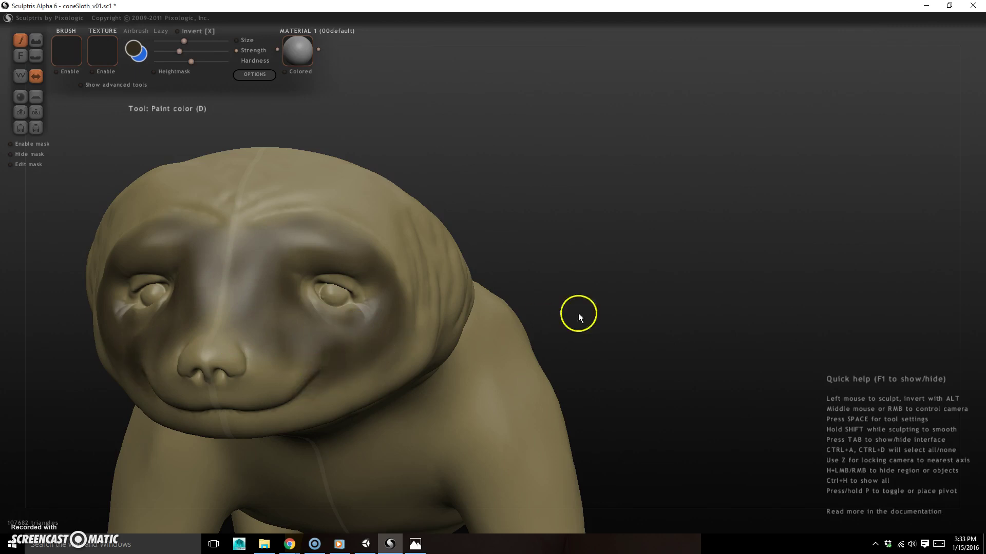
- Extend the dark brown mask over the brow and cheeks, and paint the eyes and nose dark brown
drag(579, 317, 671, 301)
mouse_move(359, 278)
mouse_down()
mouse_move(293, 326)
mouse_move(285, 302)
mouse_move(205, 310)
mouse_move(184, 235)
mouse_move(216, 186)
mouse_up()
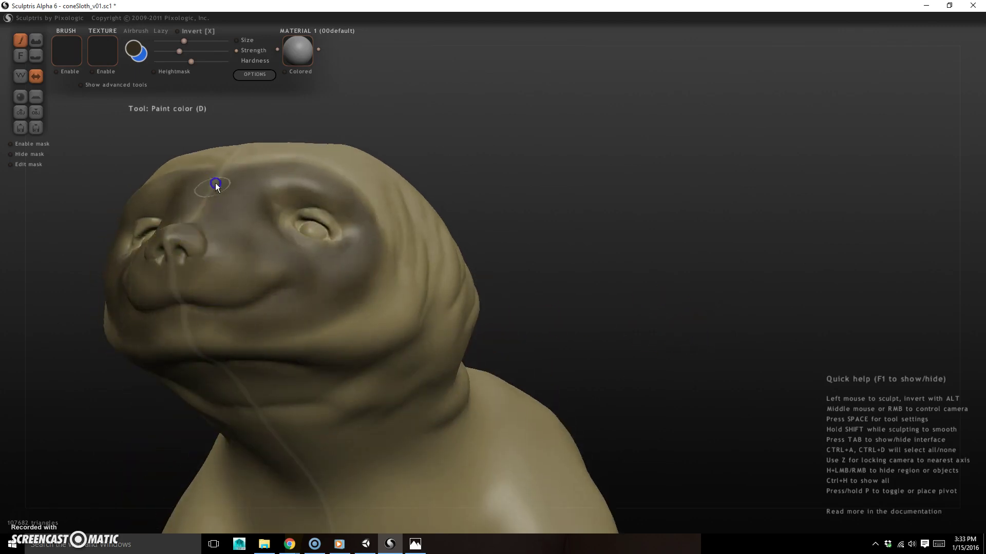
mouse_move(317, 313)
mouse_down()
mouse_move(301, 335)
mouse_move(323, 339)
mouse_move(385, 319)
mouse_up()
drag(561, 227, 596, 289)
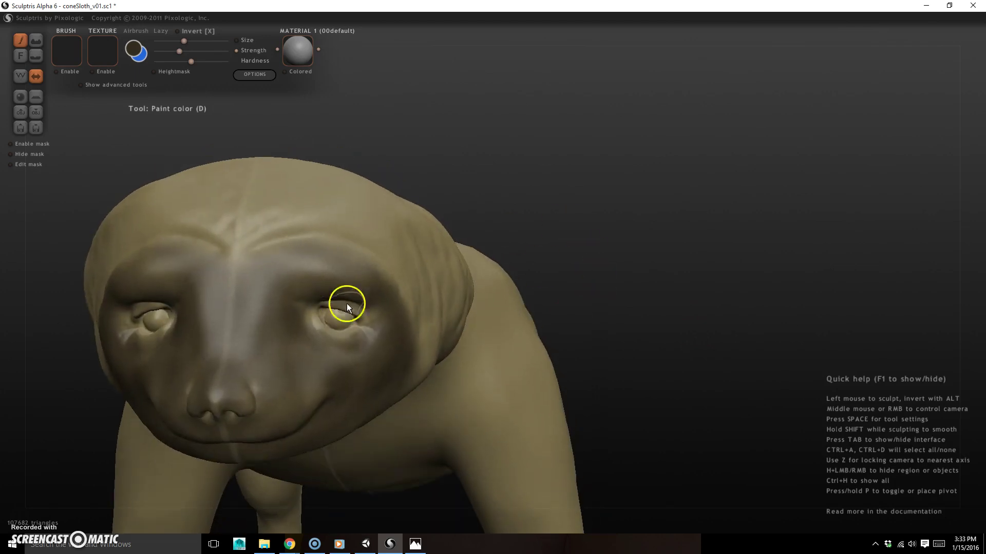
mouse_move(335, 323)
mouse_down()
mouse_move(344, 317)
mouse_move(238, 277)
mouse_move(367, 264)
mouse_up()
drag(355, 380, 325, 374)
mouse_move(567, 302)
mouse_down()
mouse_move(680, 324)
mouse_move(569, 302)
mouse_up()
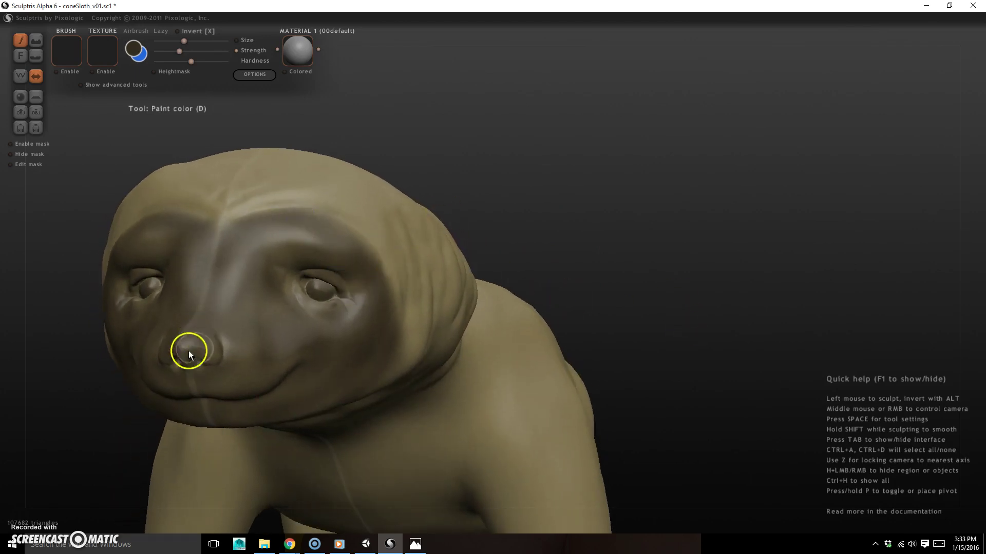
- Set the primary paint colour to a light warm grey and paint highlights around the eyes and beside the nose
click(134, 50)
mouse_move(530, 208)
mouse_down()
mouse_move(540, 213)
mouse_move(558, 192)
mouse_up()
drag(478, 327, 431, 331)
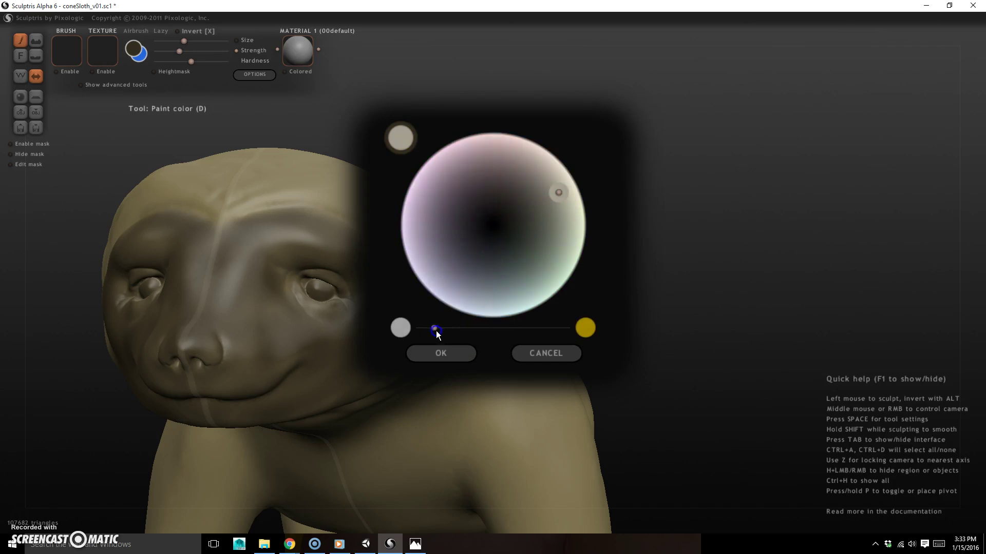
click(443, 354)
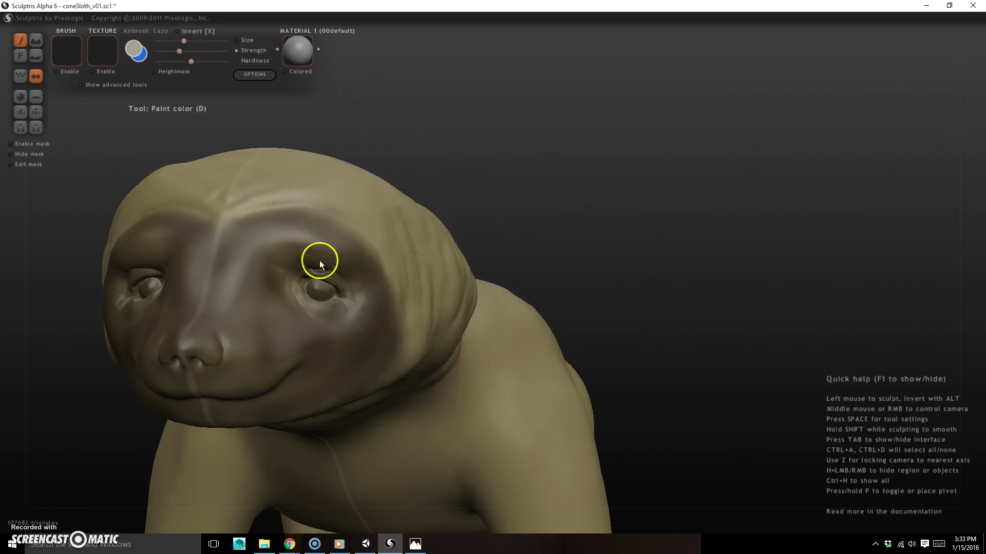
drag(356, 272, 268, 274)
mouse_move(267, 275)
mouse_down()
mouse_move(341, 267)
mouse_move(268, 280)
mouse_up()
drag(358, 285, 300, 266)
mouse_move(304, 311)
mouse_down()
mouse_move(334, 310)
mouse_move(302, 262)
mouse_up()
mouse_move(309, 304)
mouse_down()
mouse_move(234, 331)
mouse_move(268, 365)
mouse_up()
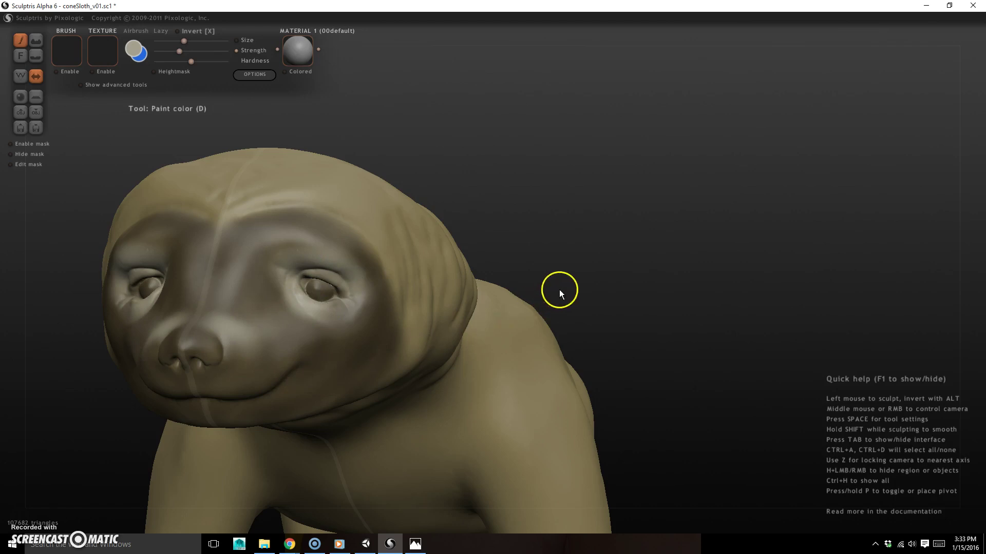
- Paint light grey along the lower face, jaw and cheeks below the eyes
drag(559, 289, 390, 313)
drag(334, 339, 293, 372)
drag(523, 287, 532, 271)
mouse_move(349, 321)
mouse_down()
mouse_move(185, 341)
mouse_move(288, 334)
mouse_move(335, 280)
mouse_up()
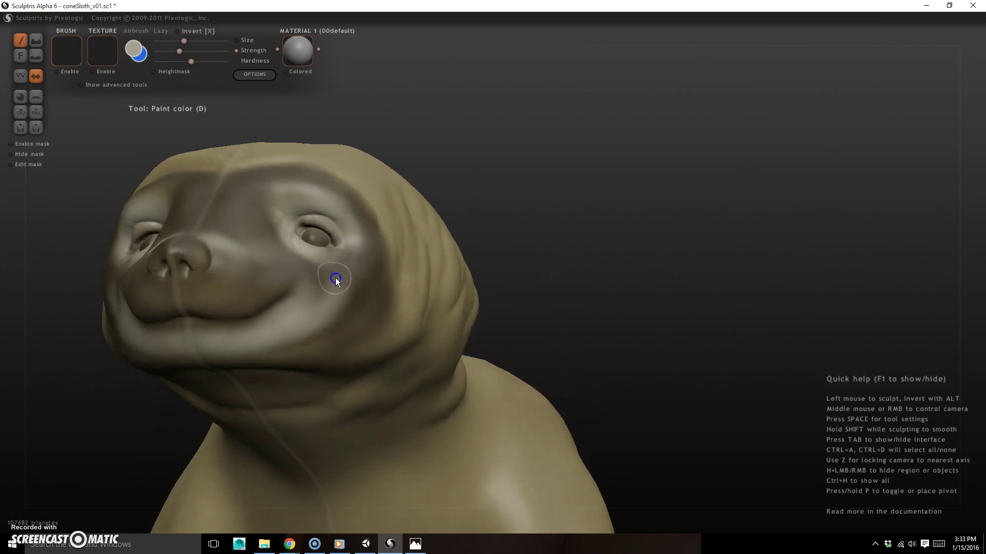
- Set the primary paint colour to near-black and paint the eyeballs, eyelid edges, nose and mouth line
click(135, 50)
mouse_move(517, 248)
mouse_down()
mouse_move(513, 216)
mouse_move(514, 240)
mouse_up()
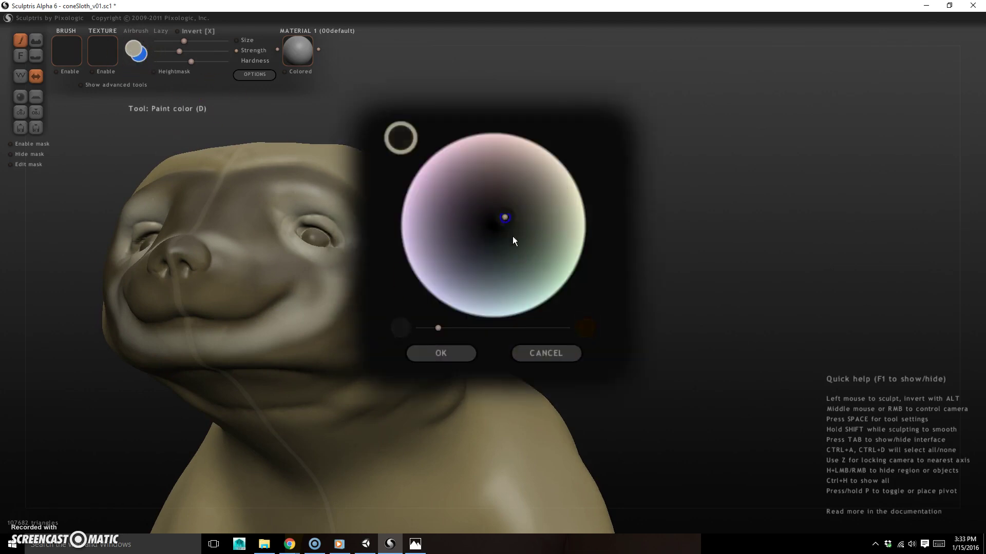
click(462, 352)
drag(530, 172, 532, 194)
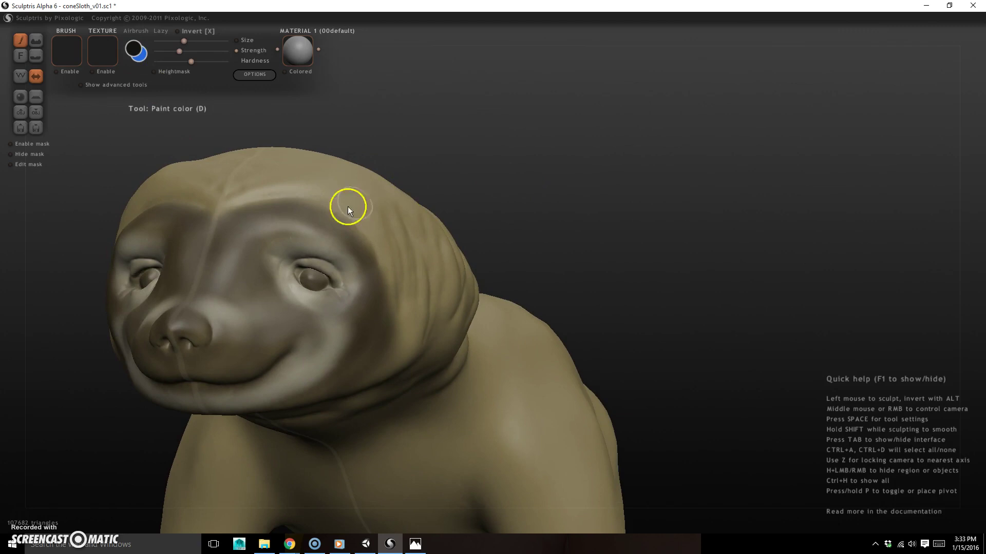
mouse_move(319, 282)
mouse_down()
mouse_move(315, 263)
mouse_move(322, 283)
mouse_up()
drag(550, 268, 561, 271)
mouse_move(206, 308)
mouse_down()
mouse_move(212, 328)
mouse_move(194, 339)
mouse_move(231, 346)
mouse_move(202, 330)
mouse_move(261, 350)
mouse_move(296, 327)
mouse_up()
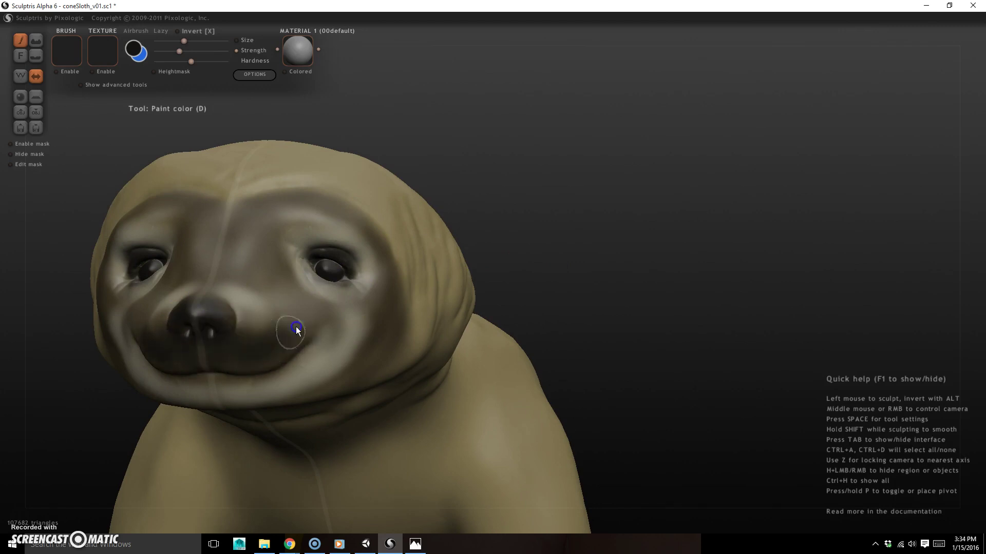
mouse_move(301, 362)
mouse_down()
mouse_move(226, 389)
mouse_move(337, 334)
mouse_up()
right_drag(627, 240, 610, 279)
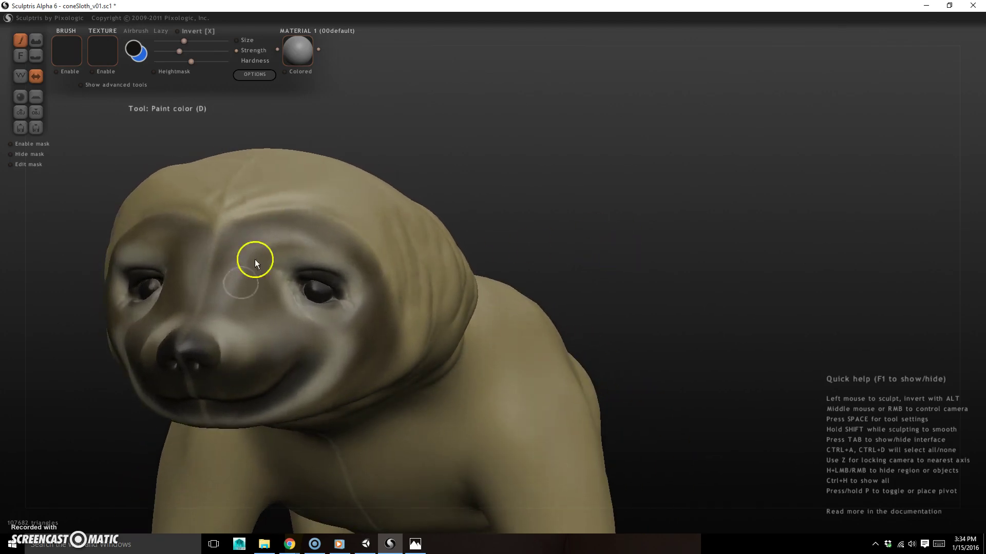
mouse_move(541, 220)
right_down()
mouse_move(563, 220)
mouse_move(547, 217)
right_up()
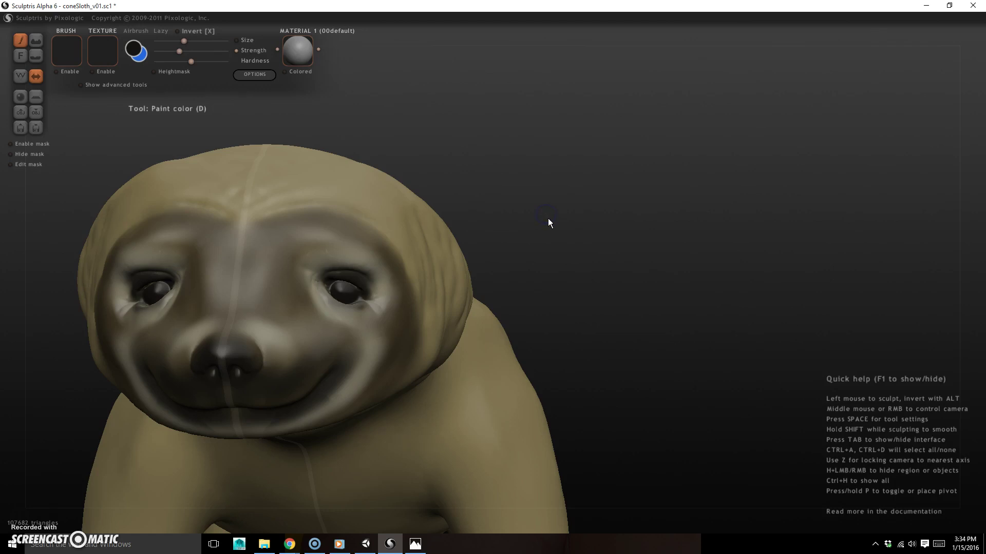
- Outline the face mask in near-black along the brow and down the outer cheeks
drag(375, 235, 282, 209)
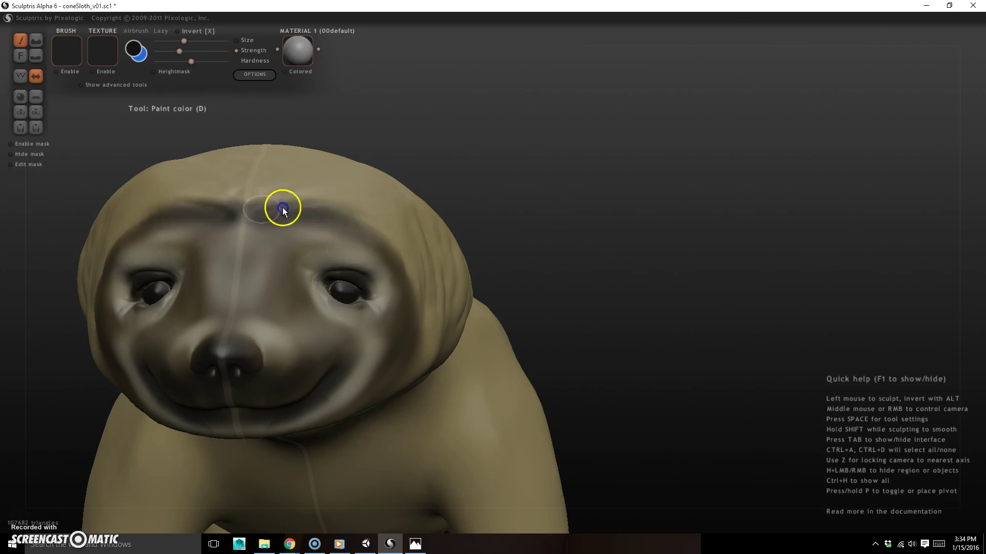
right_drag(411, 253, 371, 213)
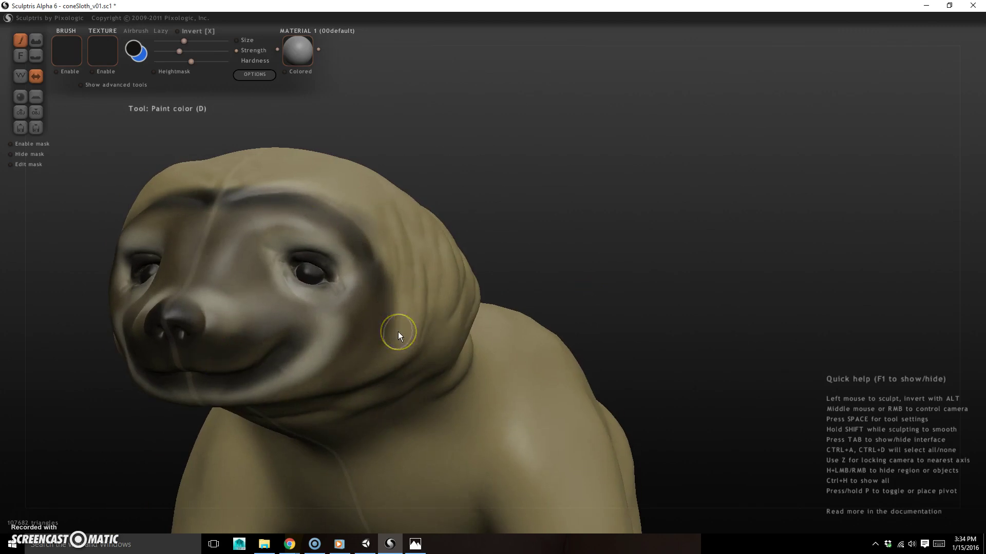
right_drag(465, 233, 565, 202)
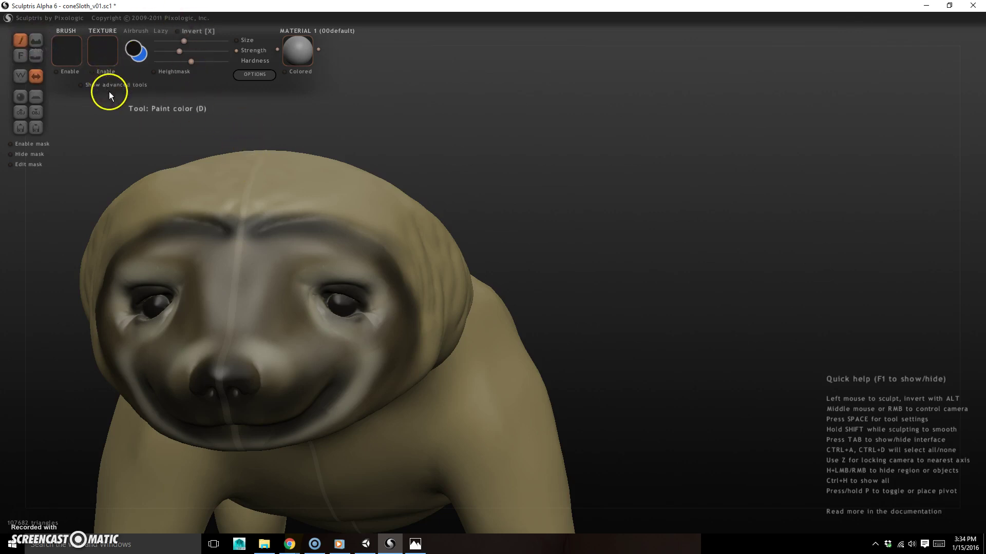
- Switch to the Paint bump tool and set the primary paint colour to pure white
right_drag(550, 140, 538, 200)
click(35, 43)
mouse_move(531, 95)
right_down()
mouse_move(549, 176)
mouse_move(536, 177)
right_up()
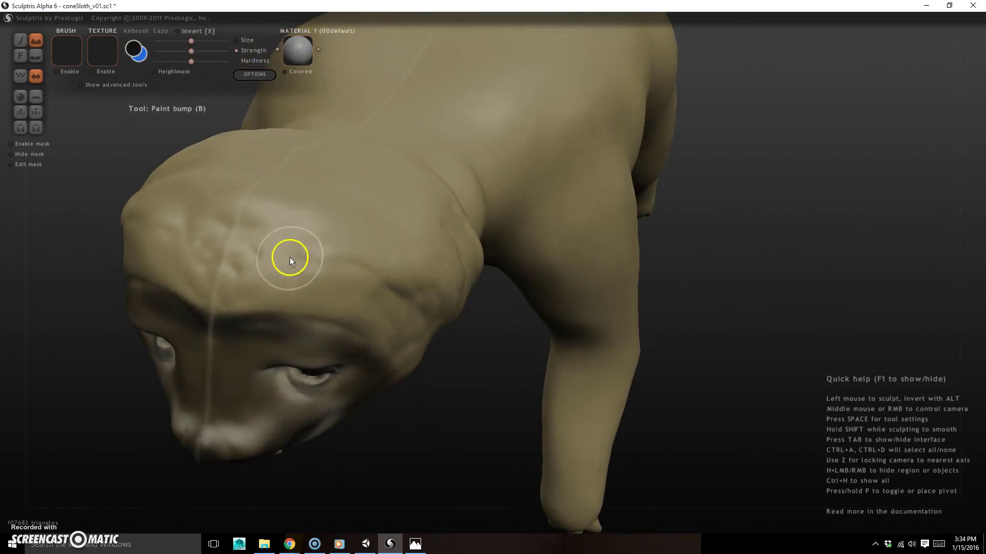
click(135, 49)
click(595, 203)
click(429, 330)
drag(430, 329, 410, 329)
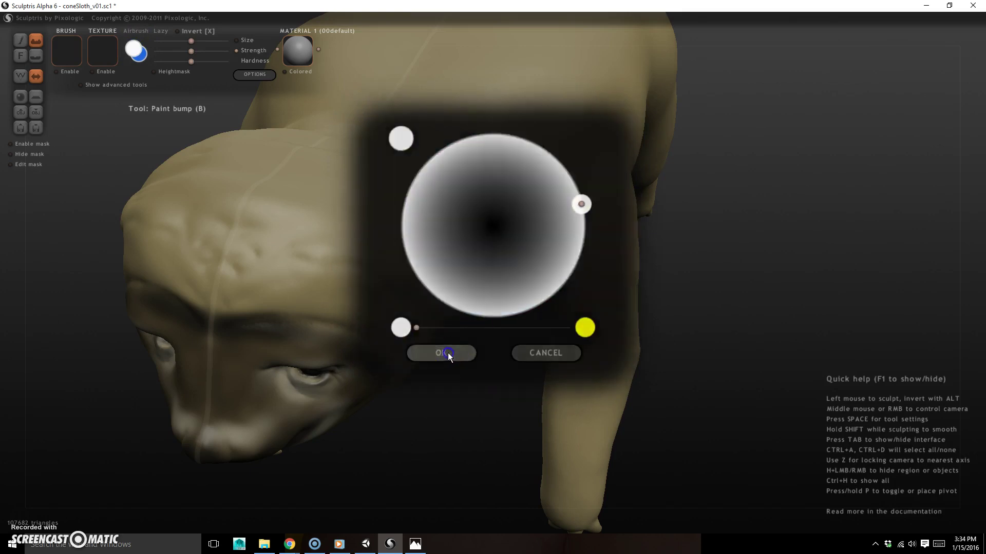
click(441, 353)
- Try a bump stroke across the top of the forehead with a smaller brush, and undo it
key(space)
mouse_move(283, 257)
mouse_down()
mouse_move(282, 274)
mouse_move(361, 235)
mouse_up()
middle_drag(479, 262, 363, 280)
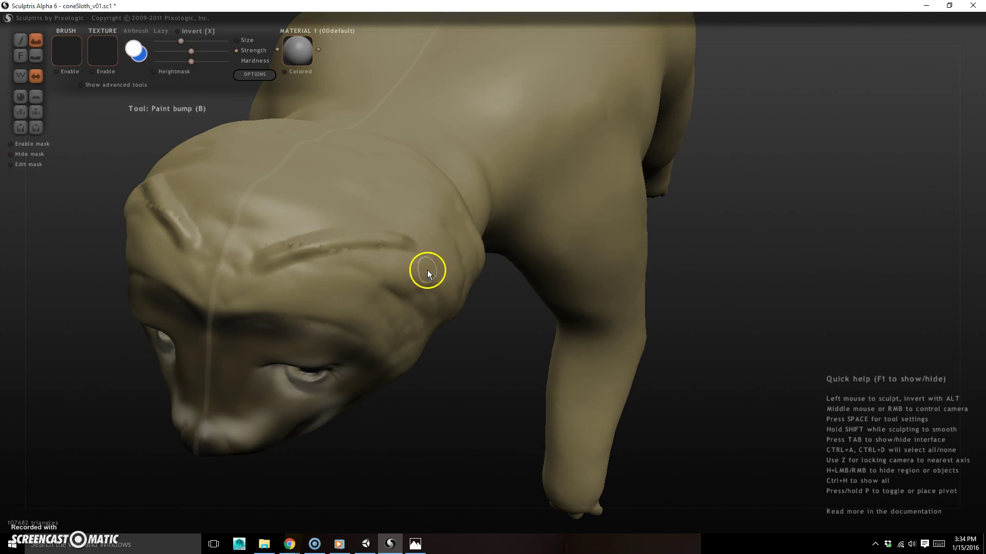
middle_drag(429, 252, 423, 262)
middle_drag(457, 455, 357, 233)
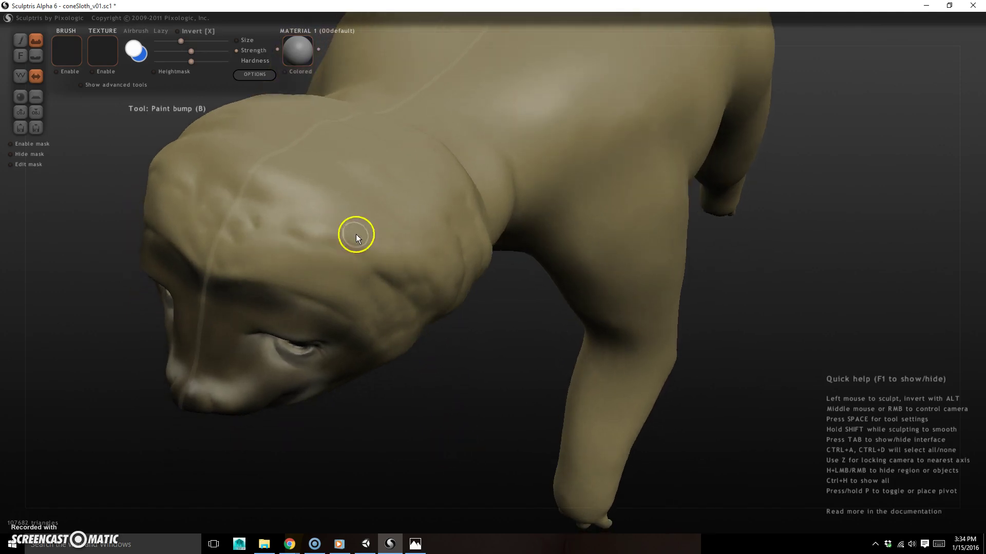
- Reduce the brush size and paint long bump strokes as hair strands from the crown down the side of the head
key(space)
middle_drag(440, 368, 427, 424)
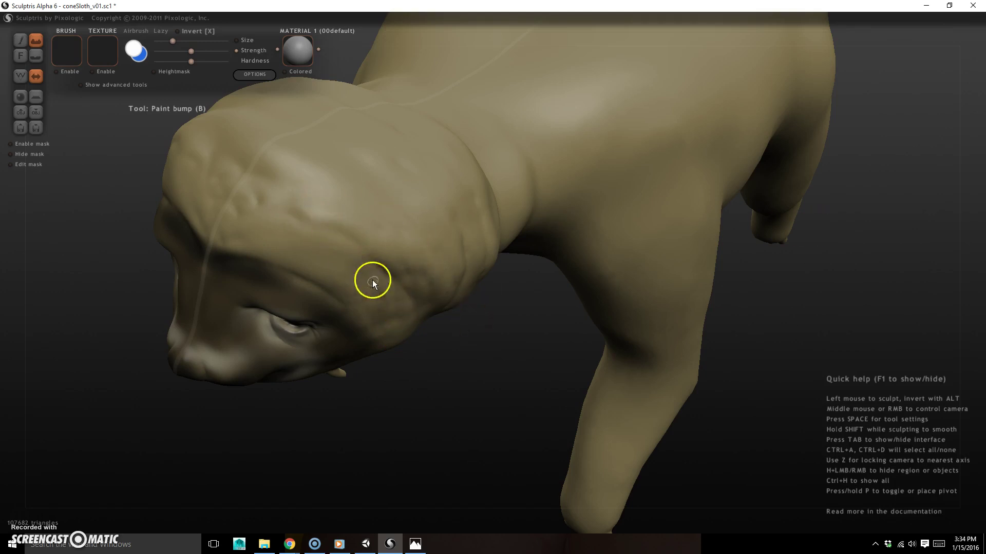
middle_drag(440, 372, 421, 383)
mouse_move(294, 200)
mouse_down()
mouse_move(391, 330)
mouse_move(397, 311)
mouse_up()
drag(319, 181, 408, 293)
drag(372, 218, 415, 283)
drag(352, 163, 427, 273)
mouse_move(378, 150)
mouse_down()
mouse_move(412, 193)
mouse_move(451, 278)
mouse_up()
drag(410, 148, 466, 255)
middle_drag(503, 268, 405, 235)
middle_drag(402, 409, 247, 451)
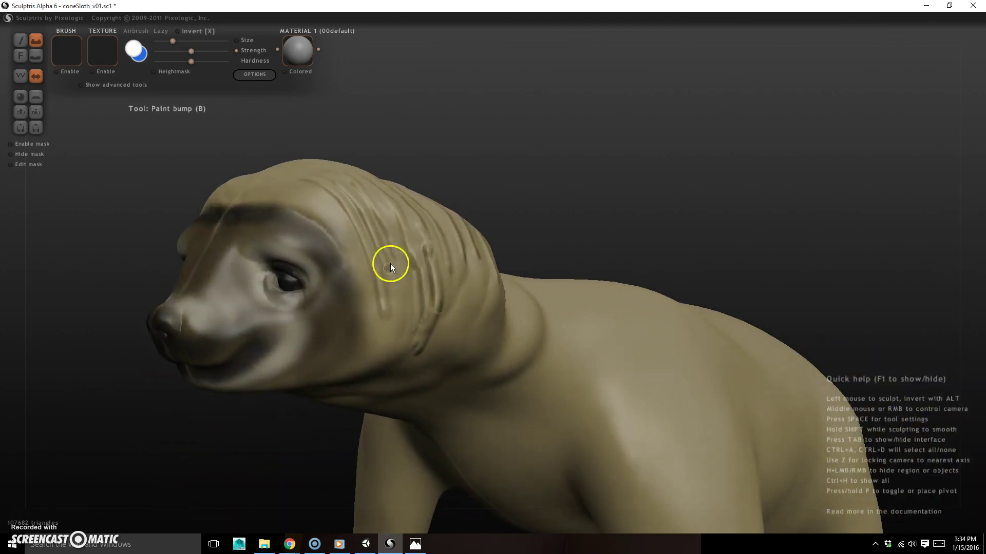
- Paint bump hair strands sweeping outward from the centre line over the forehead and crown
middle_drag(433, 348, 316, 213)
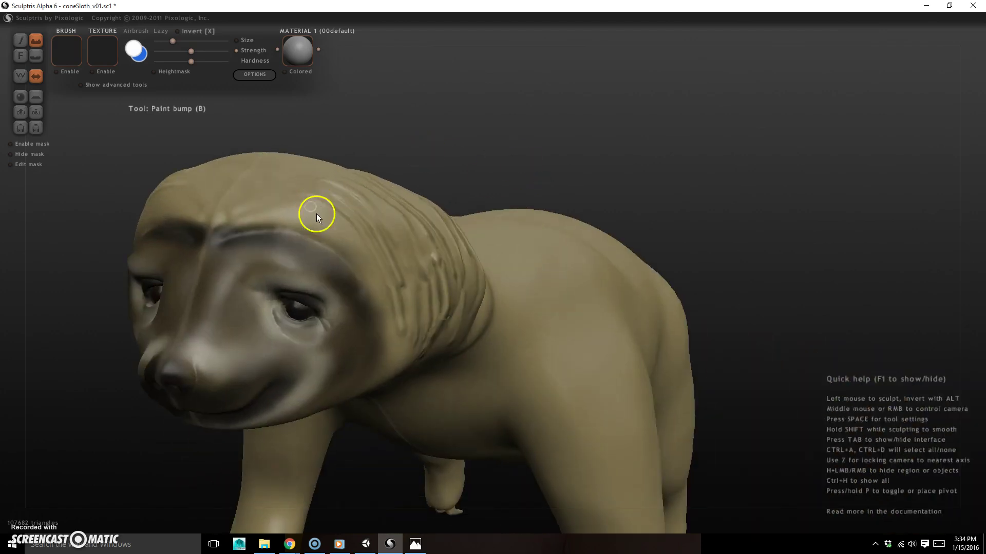
middle_drag(472, 118, 279, 336)
mouse_move(278, 337)
mouse_down()
mouse_move(338, 248)
mouse_move(291, 255)
mouse_up()
mouse_move(382, 236)
mouse_down()
mouse_move(388, 248)
mouse_move(288, 237)
mouse_up()
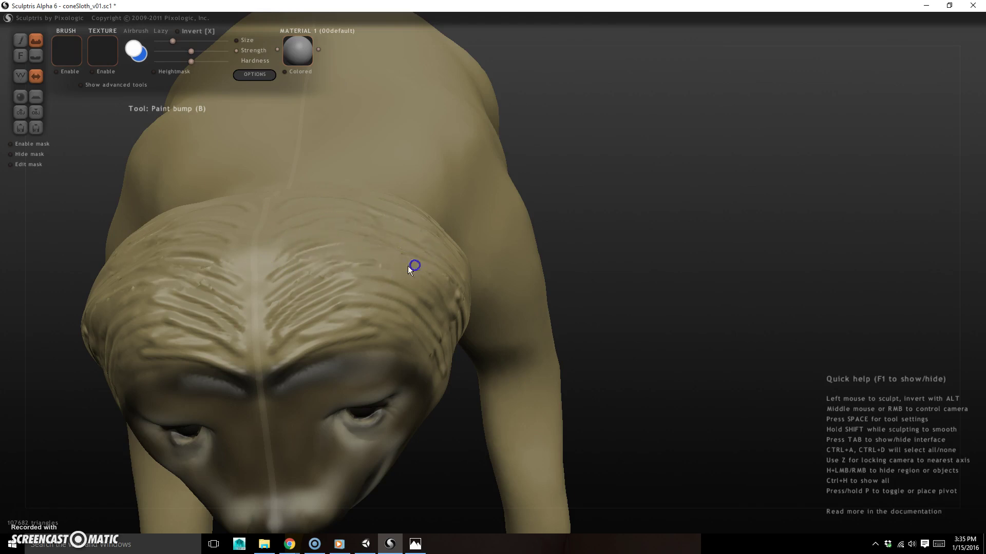
- Add more bump hair strands along the side and back of the head toward the neck
scroll(688, 378, down, 3)
middle_drag(689, 378, 466, 287)
mouse_move(428, 295)
mouse_down()
mouse_move(377, 282)
mouse_move(380, 340)
mouse_up()
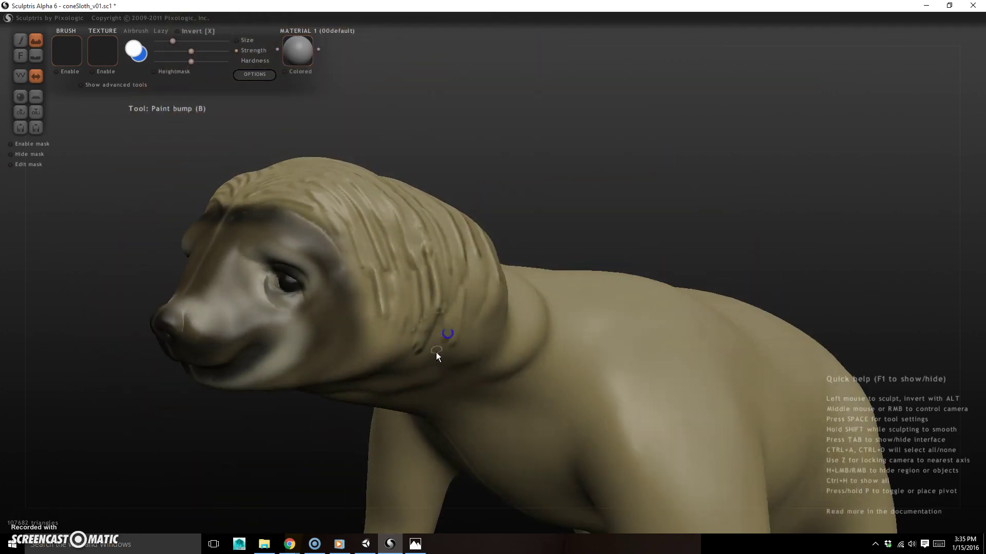
drag(658, 107, 589, 165)
mouse_move(465, 237)
mouse_down()
mouse_move(469, 272)
mouse_move(452, 204)
mouse_move(456, 239)
mouse_move(486, 286)
mouse_move(524, 278)
mouse_up()
drag(606, 74, 552, 121)
drag(533, 73, 530, 206)
right_drag(456, 292, 532, 257)
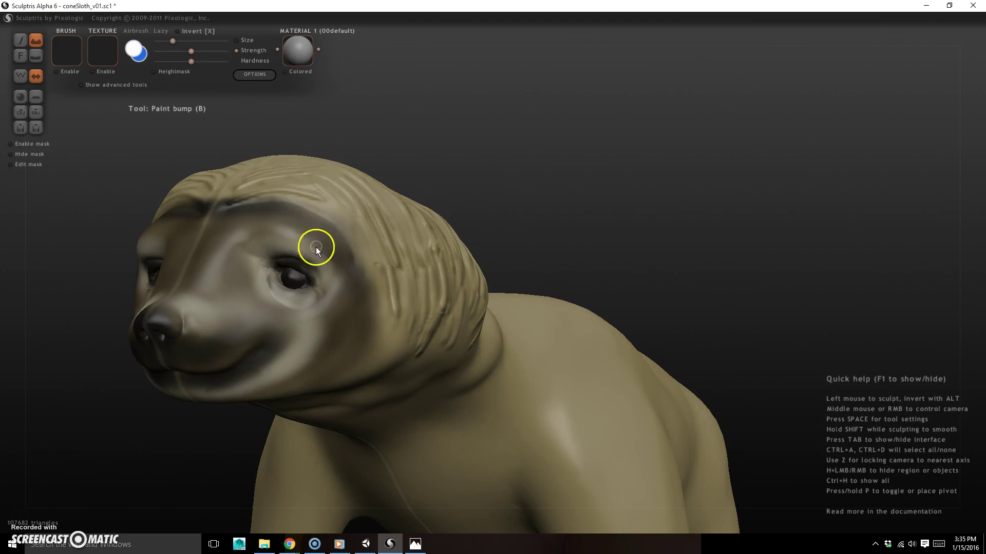
- Look into the brush and texture libraries, cancelling both without adding an image
click(63, 76)
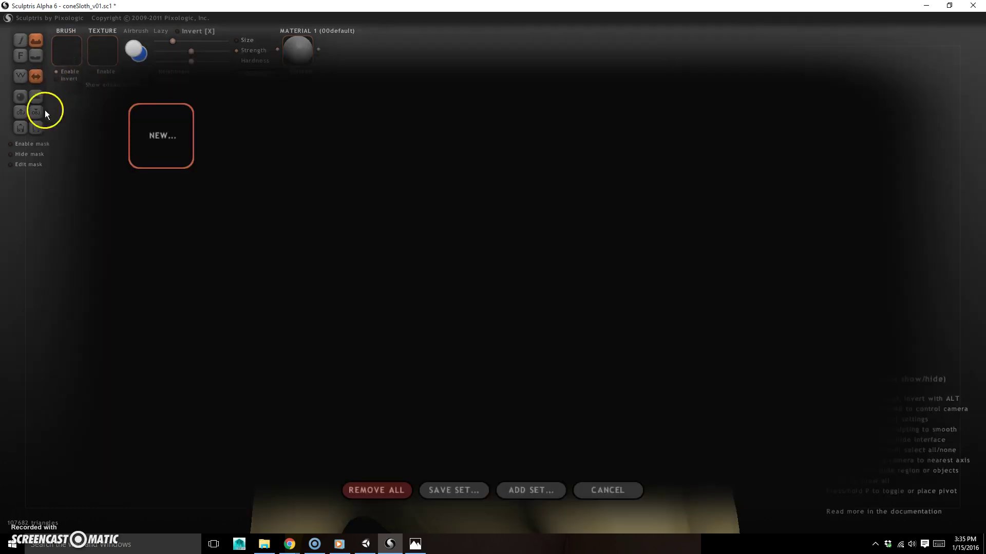
click(608, 494)
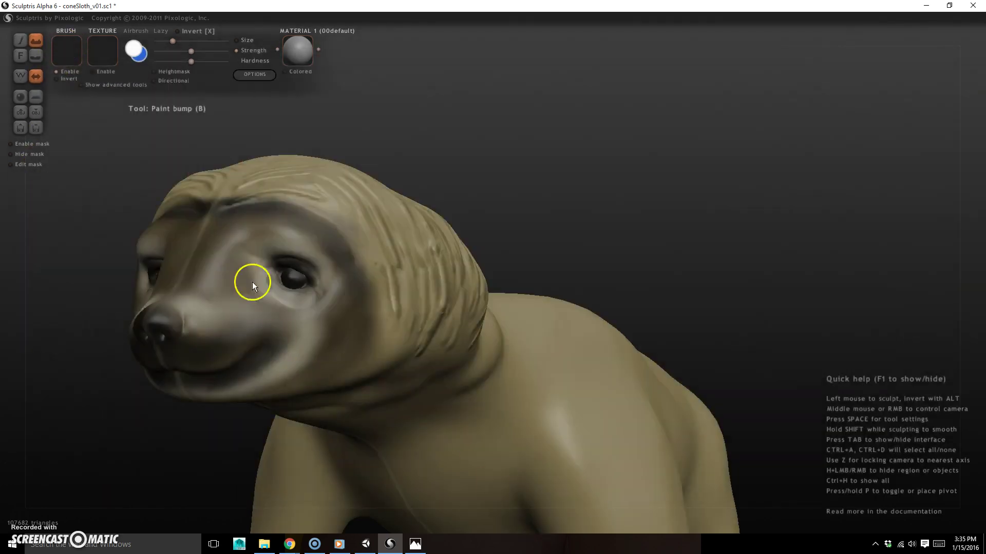
click(105, 56)
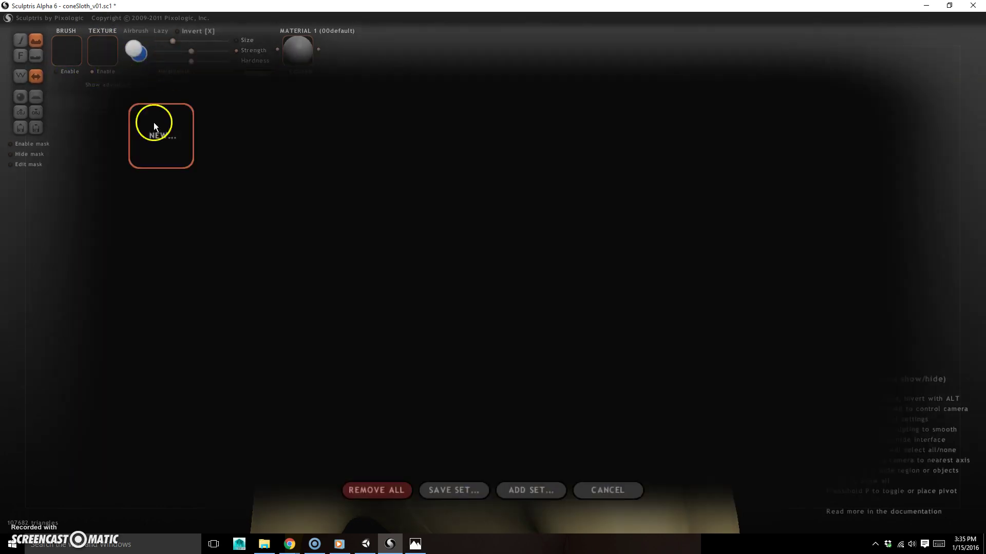
click(606, 492)
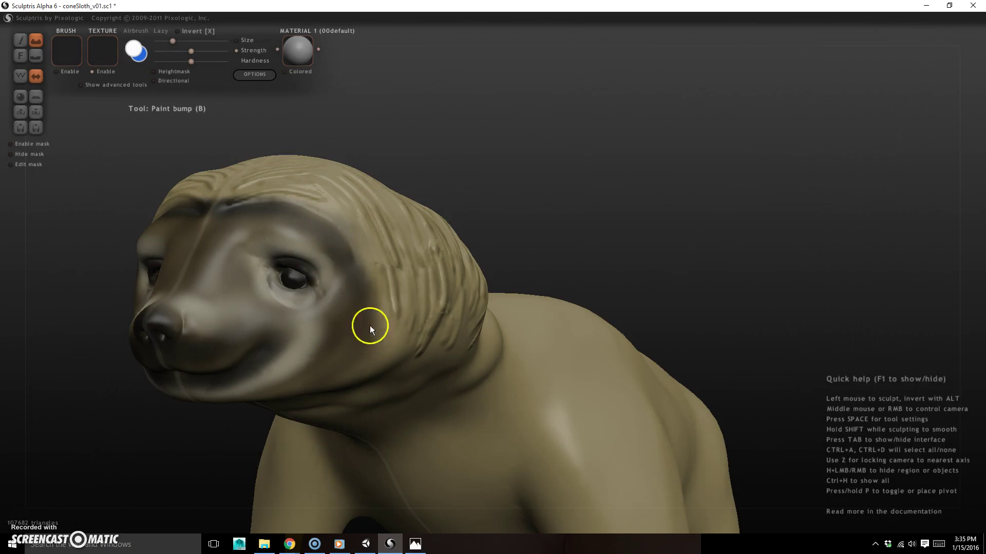
- Save the sculpture as a new version named coneSloth_v02 in the coneAnimal folder
drag(588, 205, 420, 321)
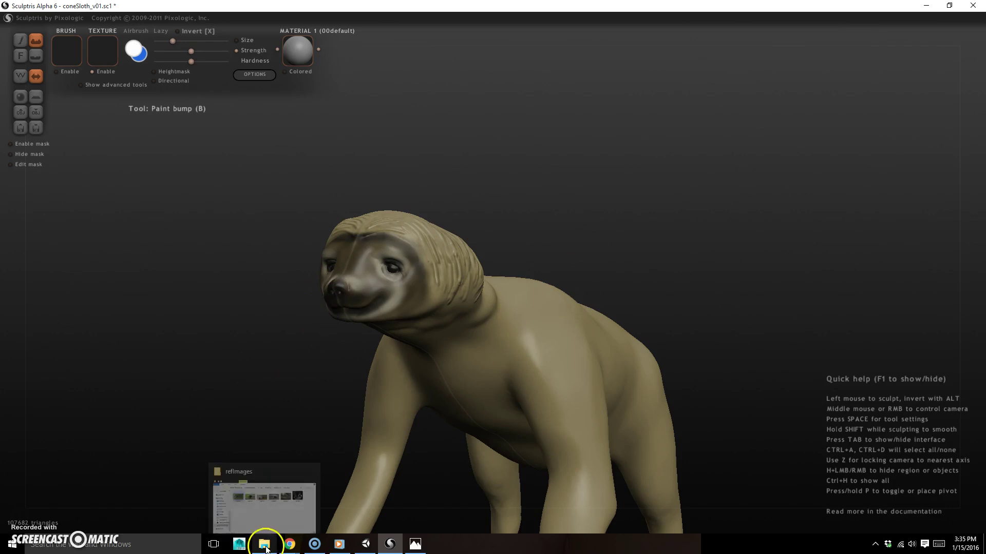
drag(687, 255, 641, 214)
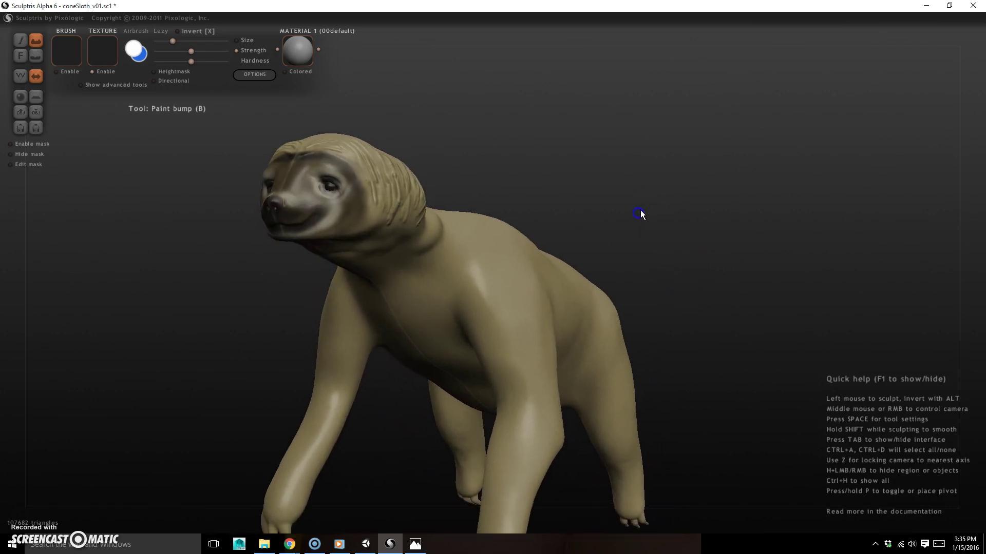
key(ctrl+s)
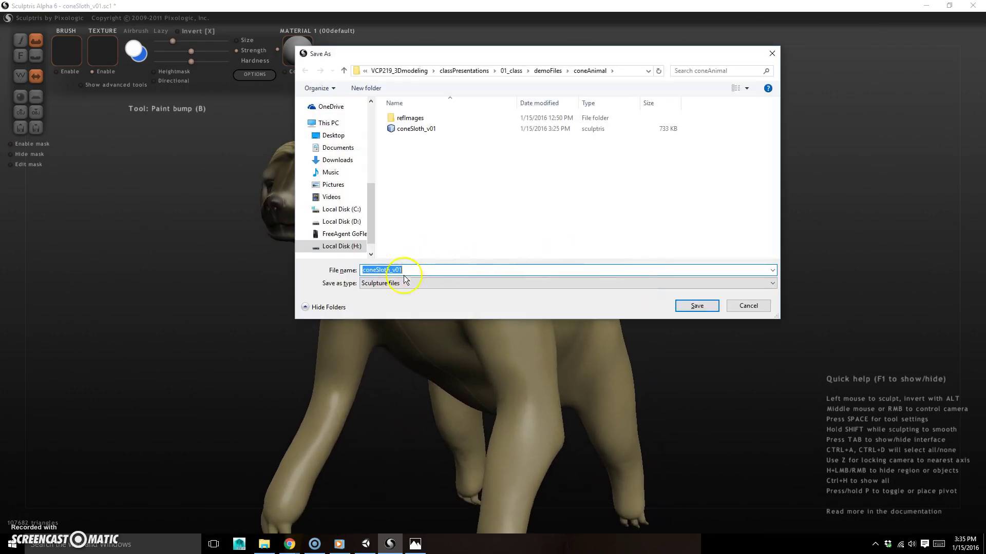
click(417, 270)
key(BackSpace)
text(2)
key(Return)
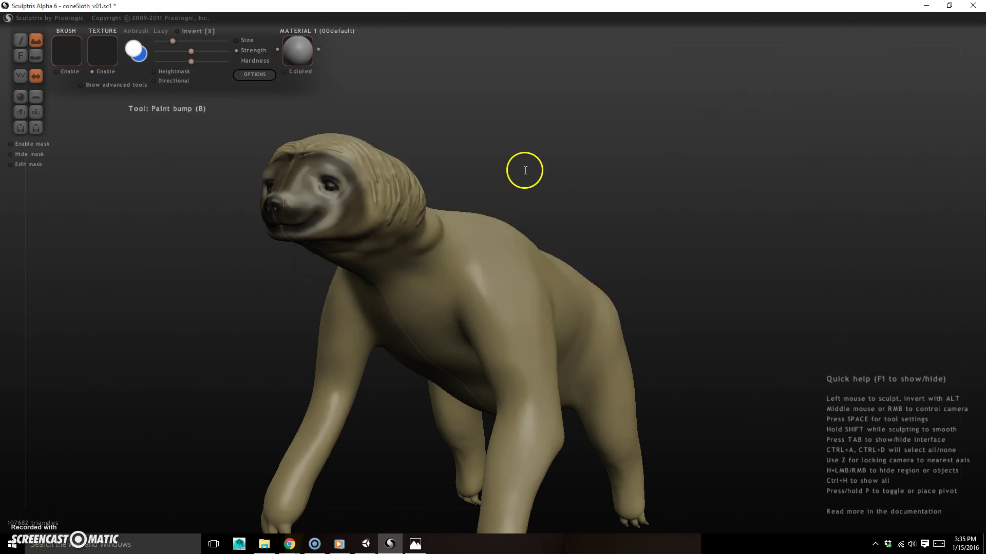
ctrl+right_drag(557, 196, 448, 136)
drag(448, 136, 347, 161)
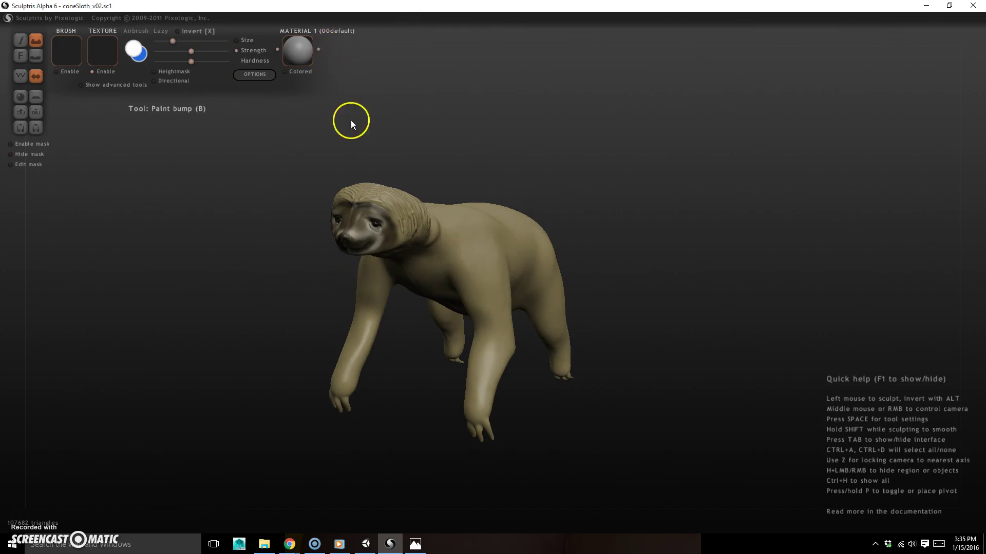
click(259, 76)
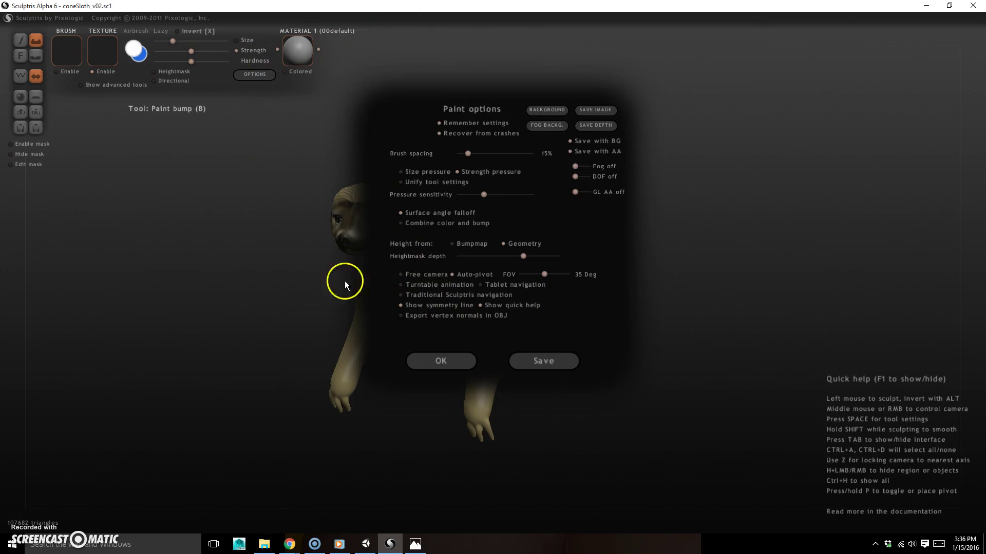
click(595, 110)
click(750, 305)
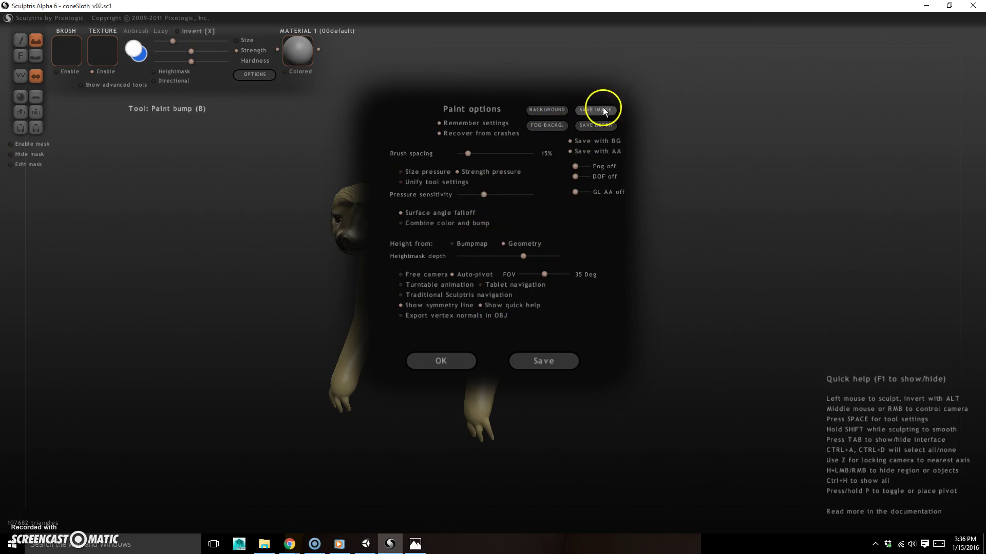
click(466, 361)
- Save a view of the whole creature as a PNG image named coneSlothImage in the coneAnimal folder
ctrl+right_drag(420, 396, 665, 440)
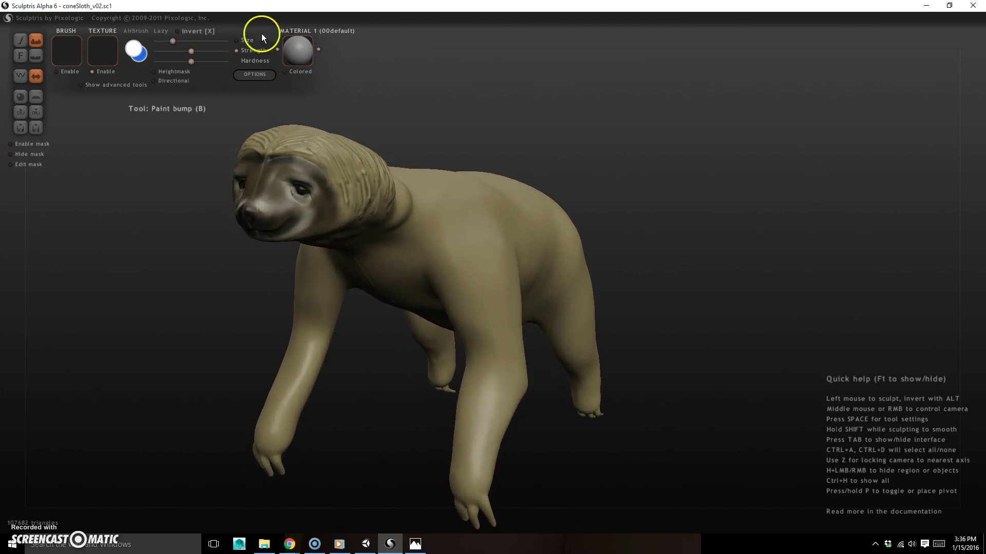
mouse_move(631, 368)
right_down()
mouse_move(680, 352)
mouse_move(663, 328)
mouse_move(642, 358)
right_up()
right_drag(585, 409, 595, 432)
click(254, 74)
click(596, 109)
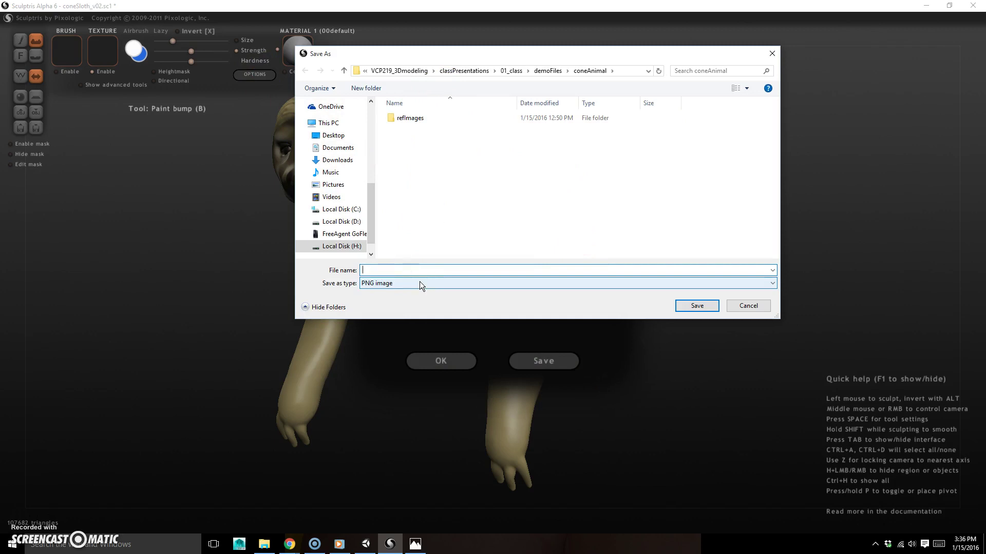
text(coneSlotyh)
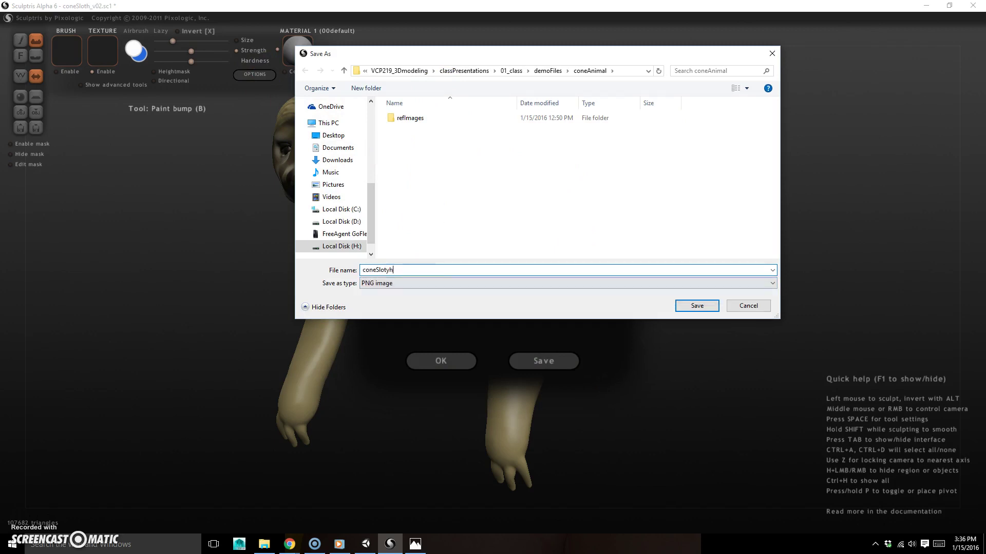
key(BackSpace)
key(BackSpace)
text(hImage)
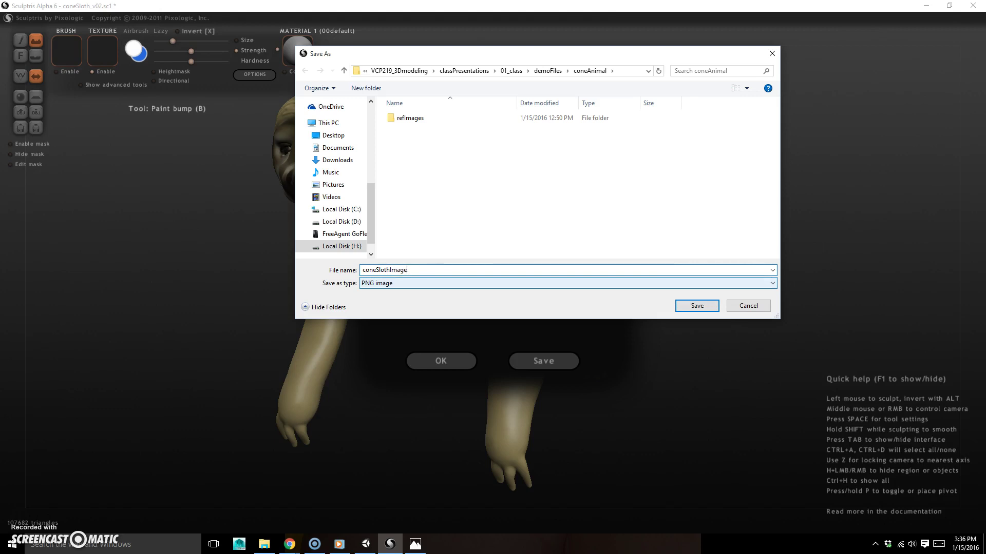
click(696, 306)
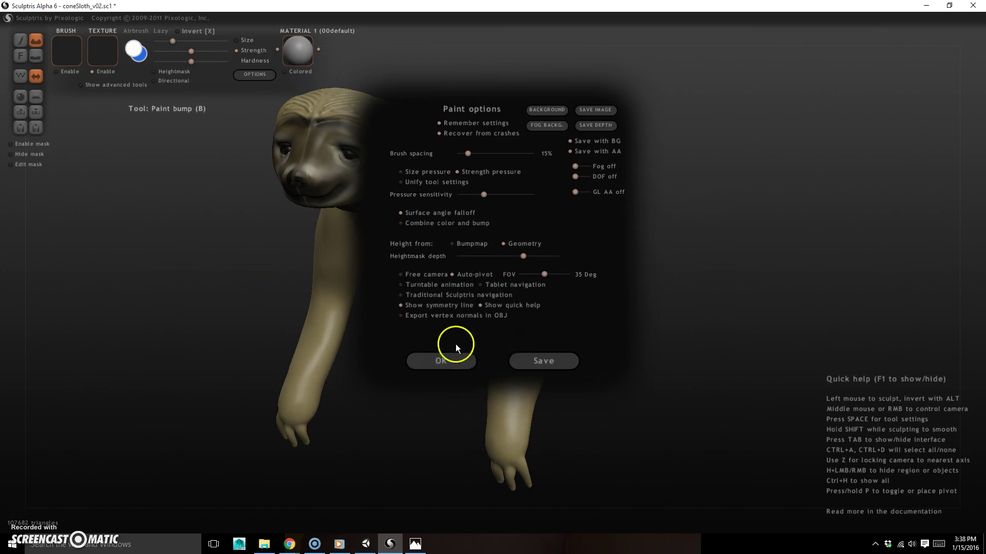
click(449, 359)
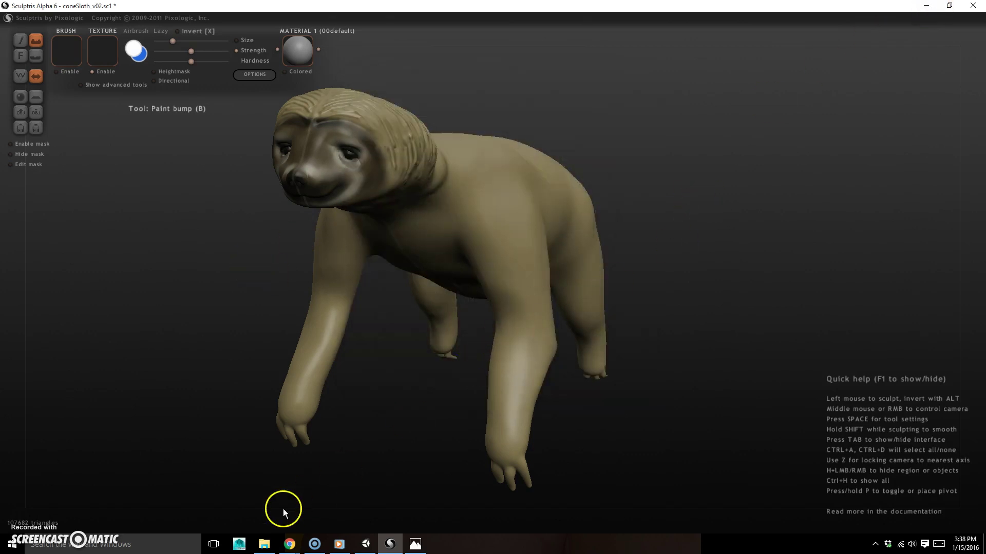
- Switch to File Explorer, view coneSlothImage.png from the coneAnimal folder, and return to the sculpture in Sculptris
click(264, 543)
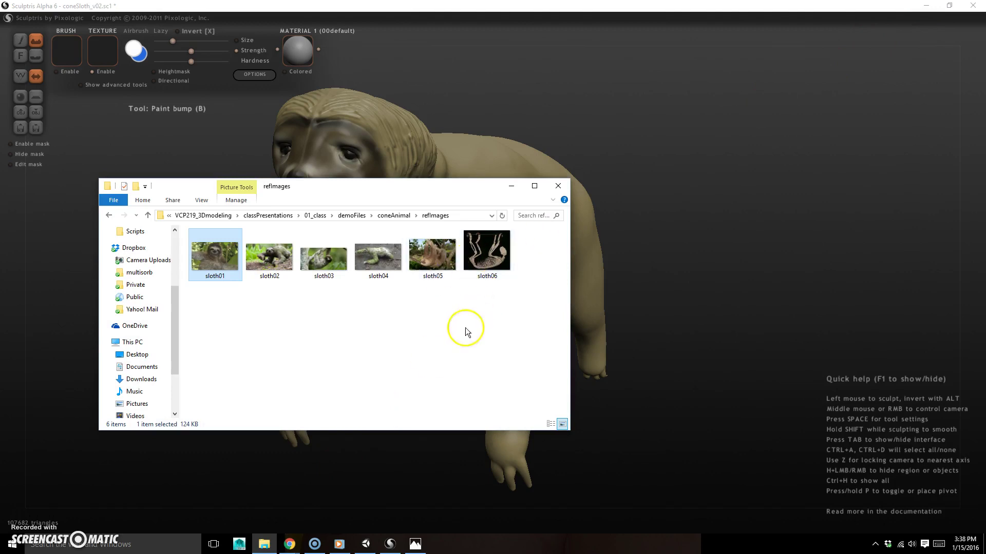
click(396, 215)
click(240, 283)
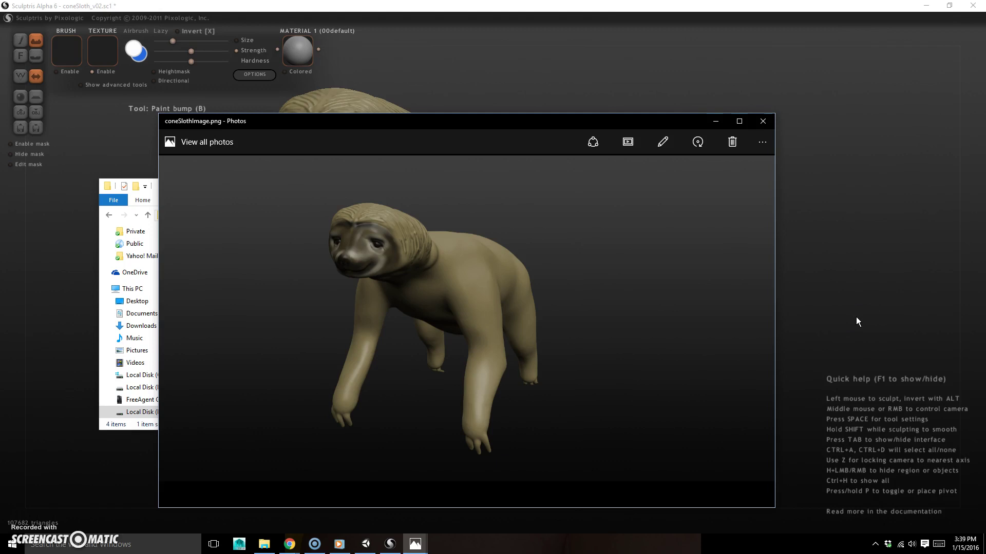
click(762, 121)
click(560, 188)
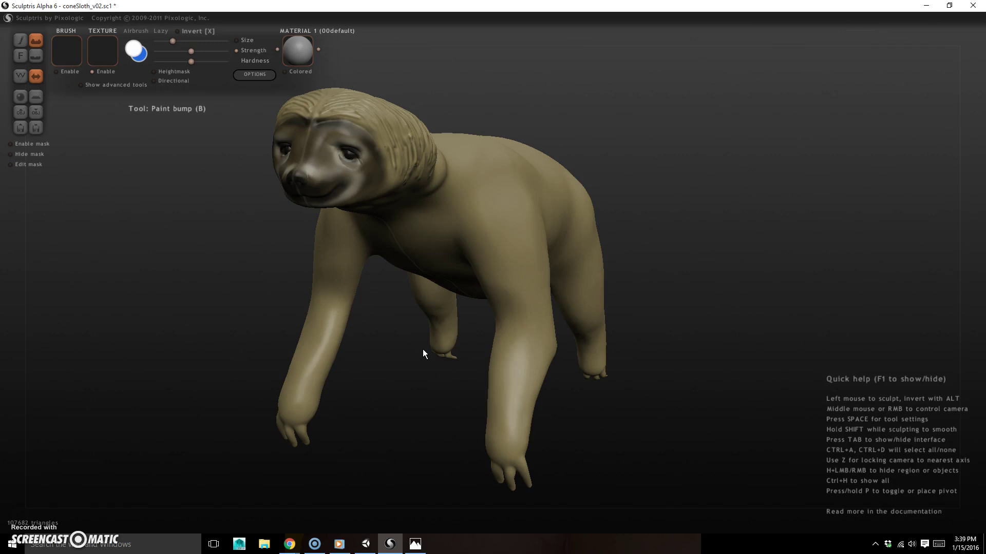
right_drag(633, 423, 615, 447)
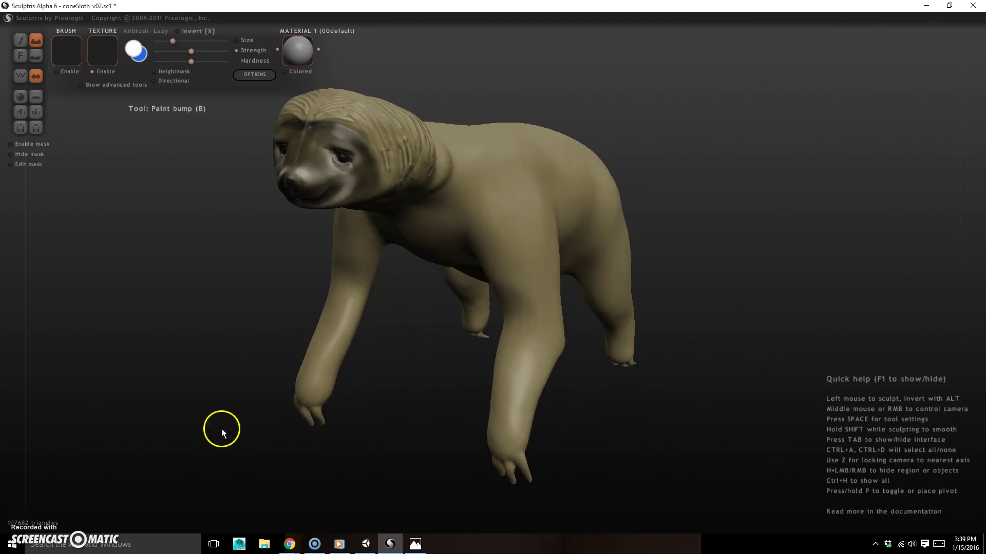